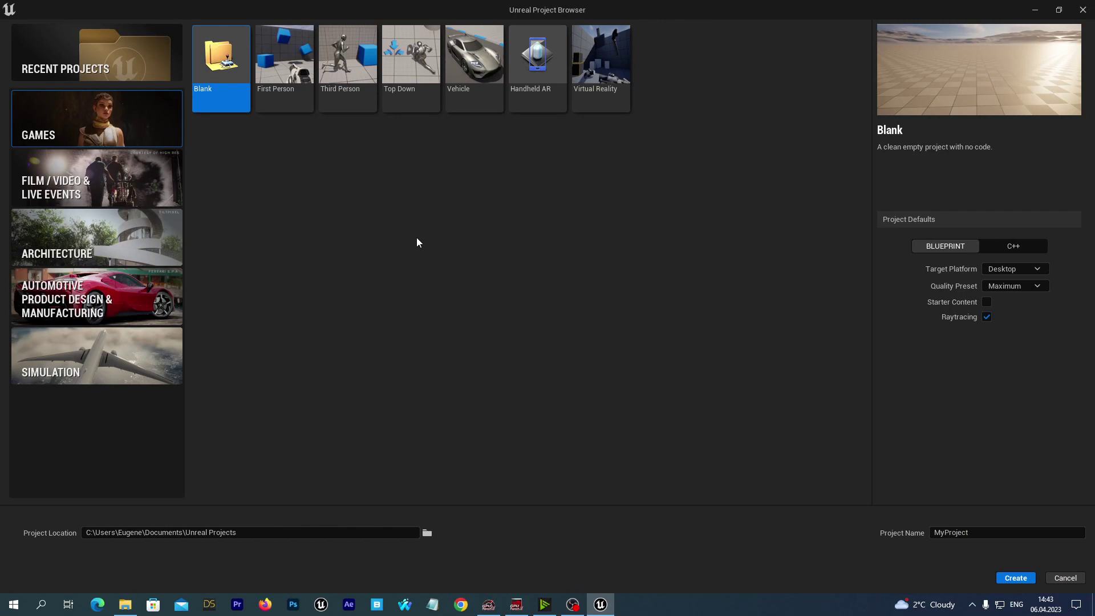
Step: Create a new project from the Third Person template, named DazAnimations
left_click(354, 75)
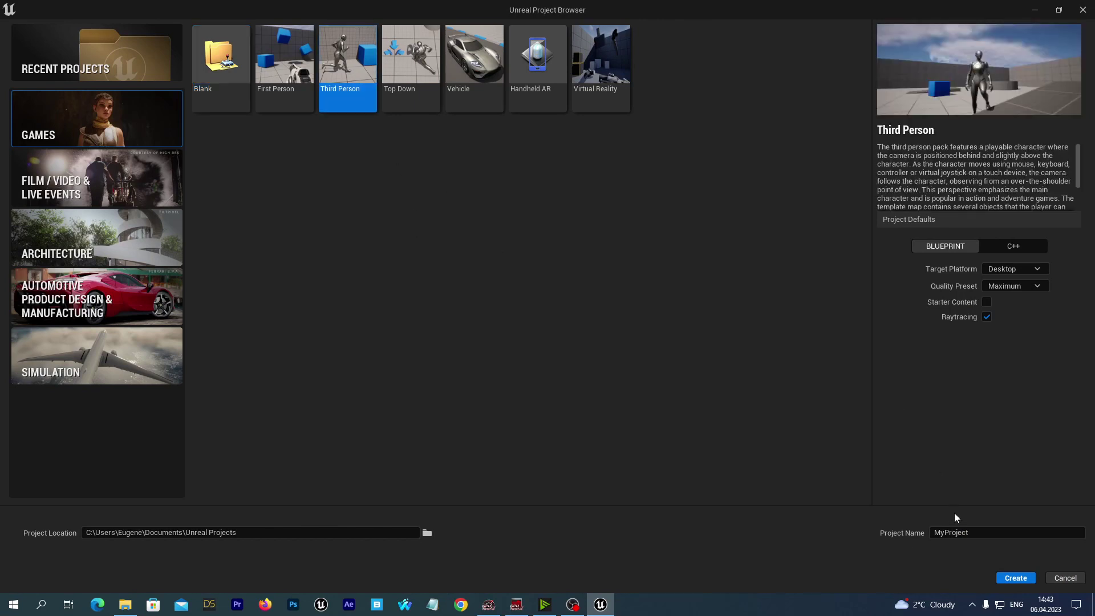
left_click(982, 532)
type("DazAnimations")
left_click(1015, 580)
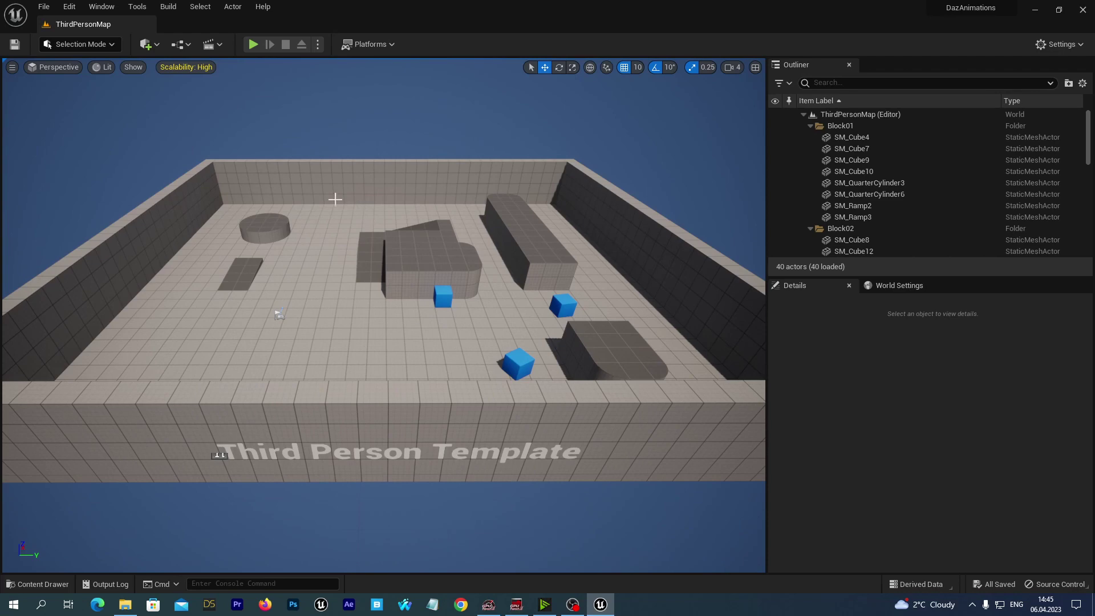
Step: Enable the DazToUnreal plugin, restart the editor, and close the Plugins window
left_click(69, 7)
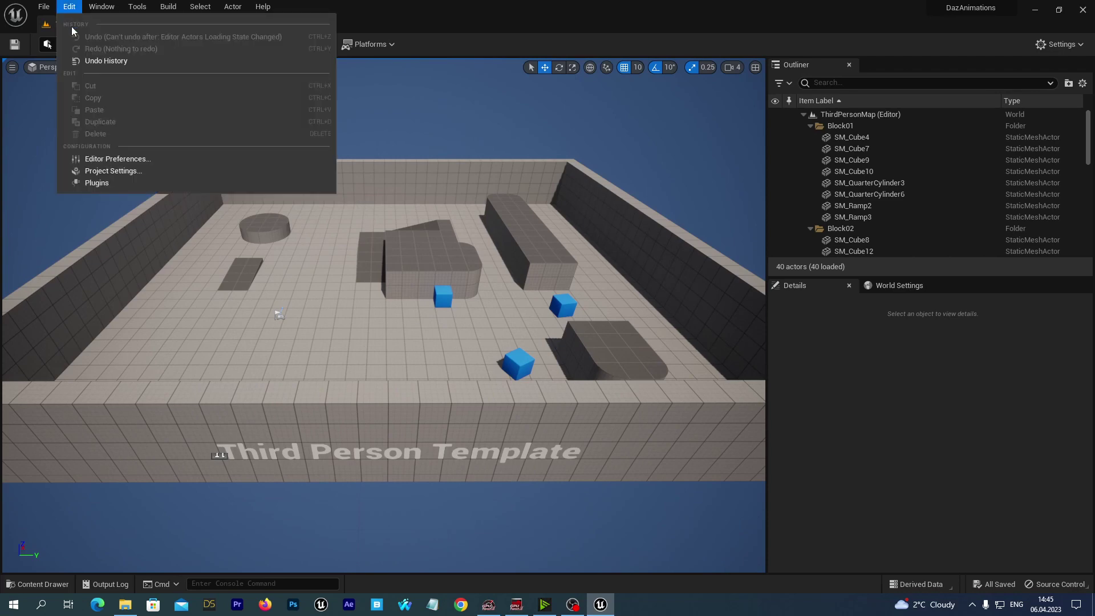
left_click(122, 185)
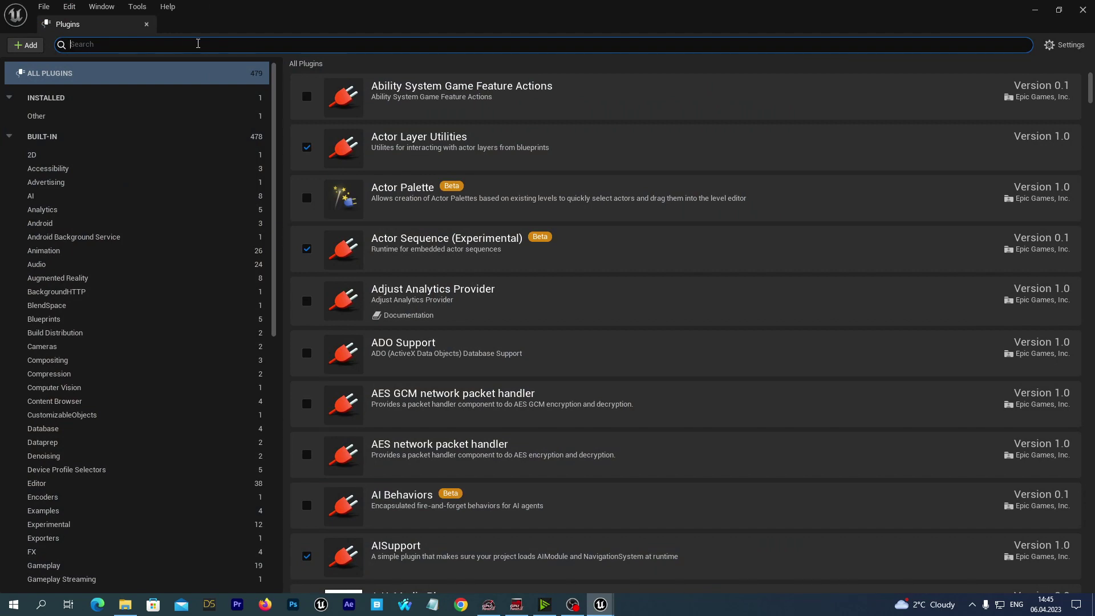
type("daz")
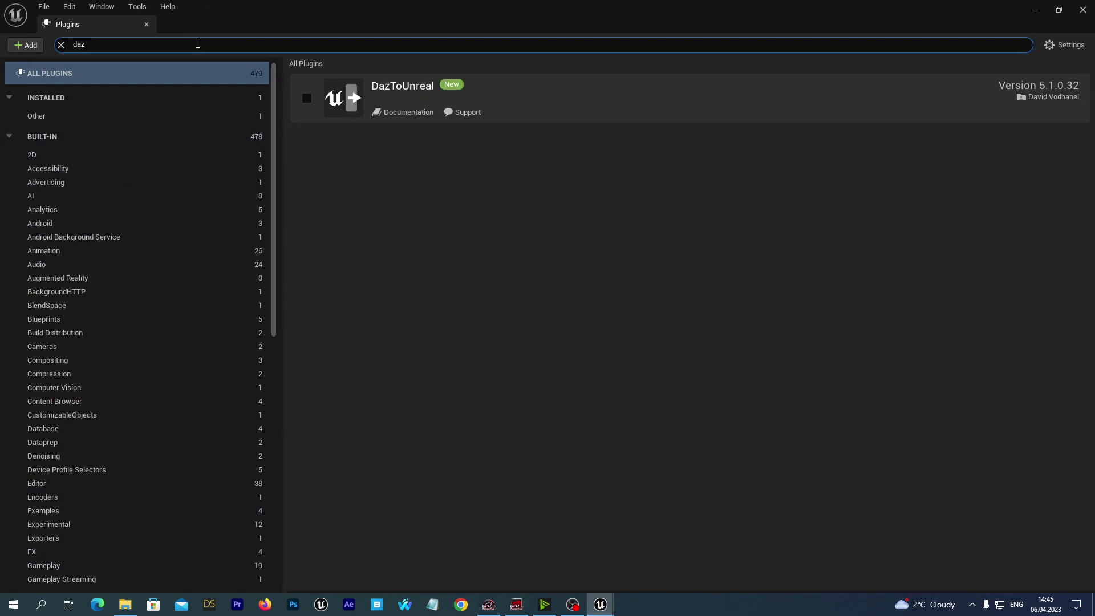
type(" to unreal")
left_click(307, 98)
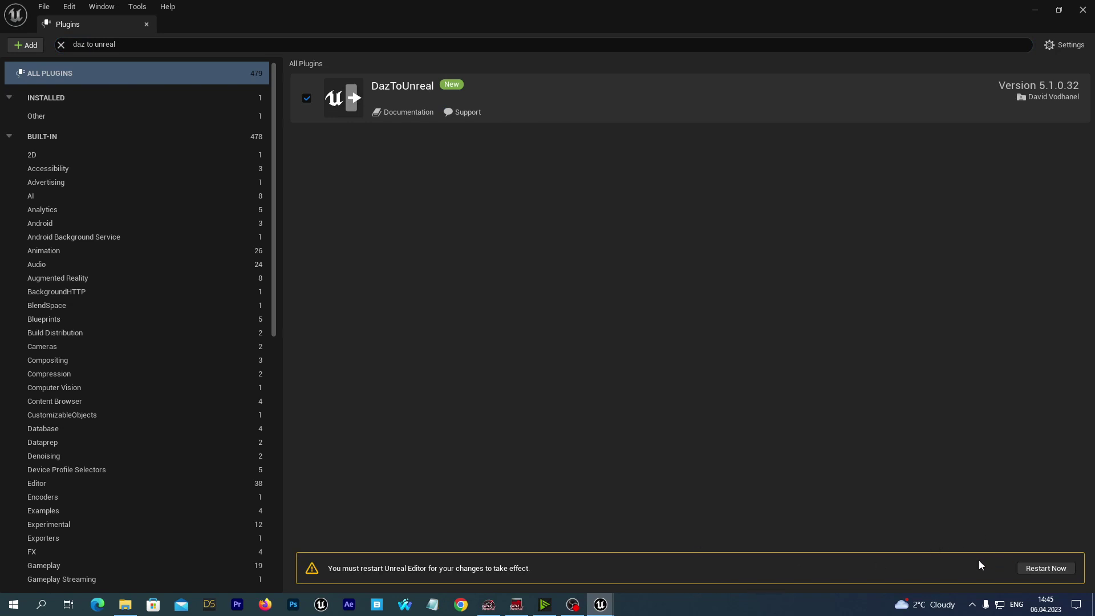
left_click(1036, 570)
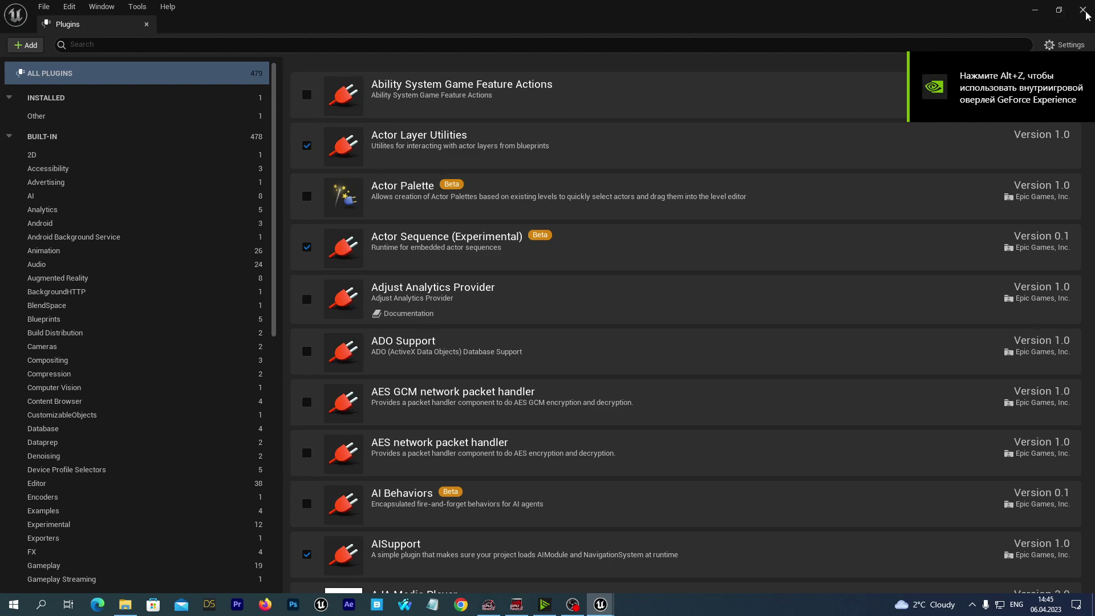
left_click(1083, 11)
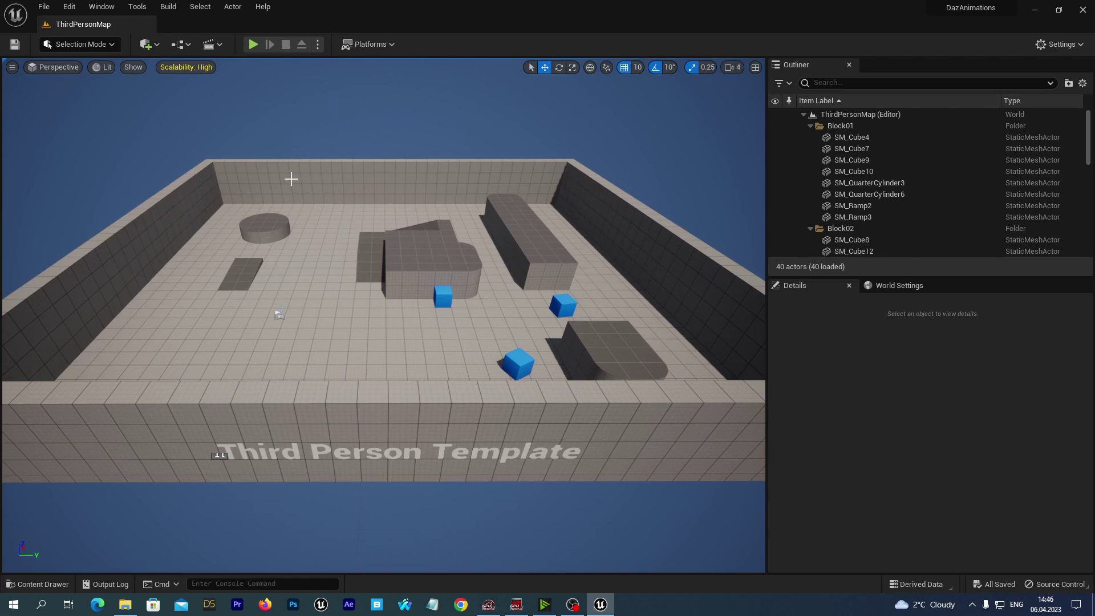
Step: In Project Settings' Daz to Unreal section, uncheck Fix Bone Rotations and Zero Root Rotation on Import
left_click(68, 7)
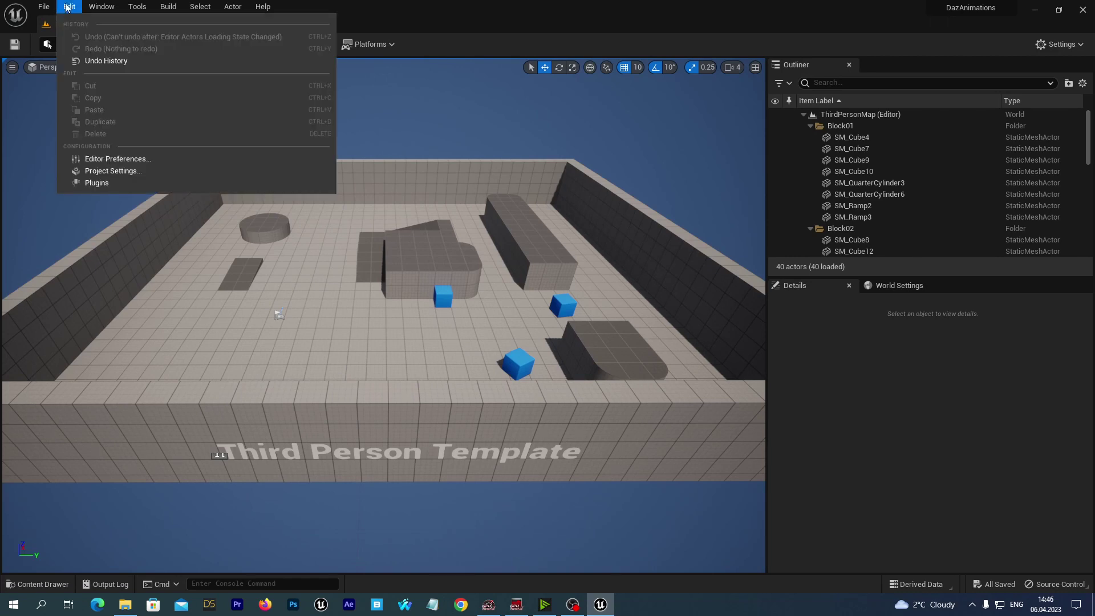
left_click(111, 173)
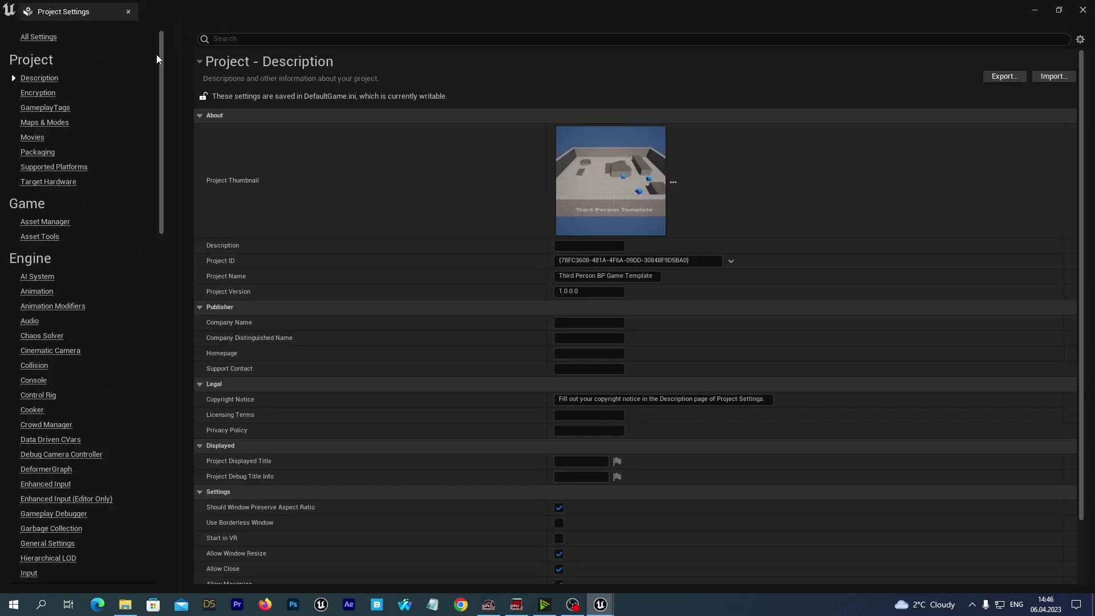
left_click_drag(163, 62, 164, 445)
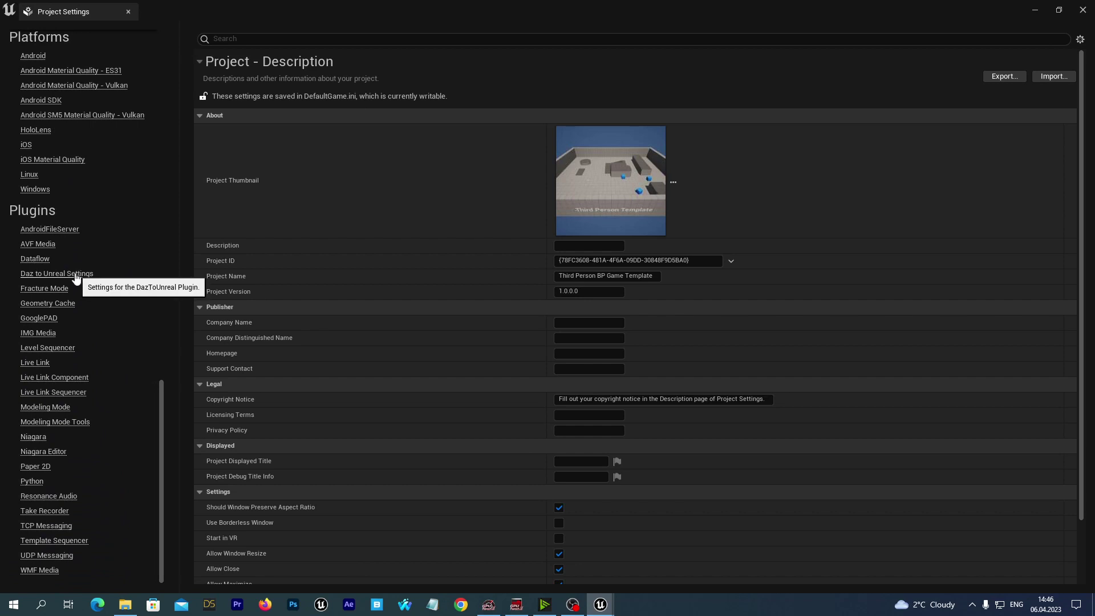
left_click(76, 275)
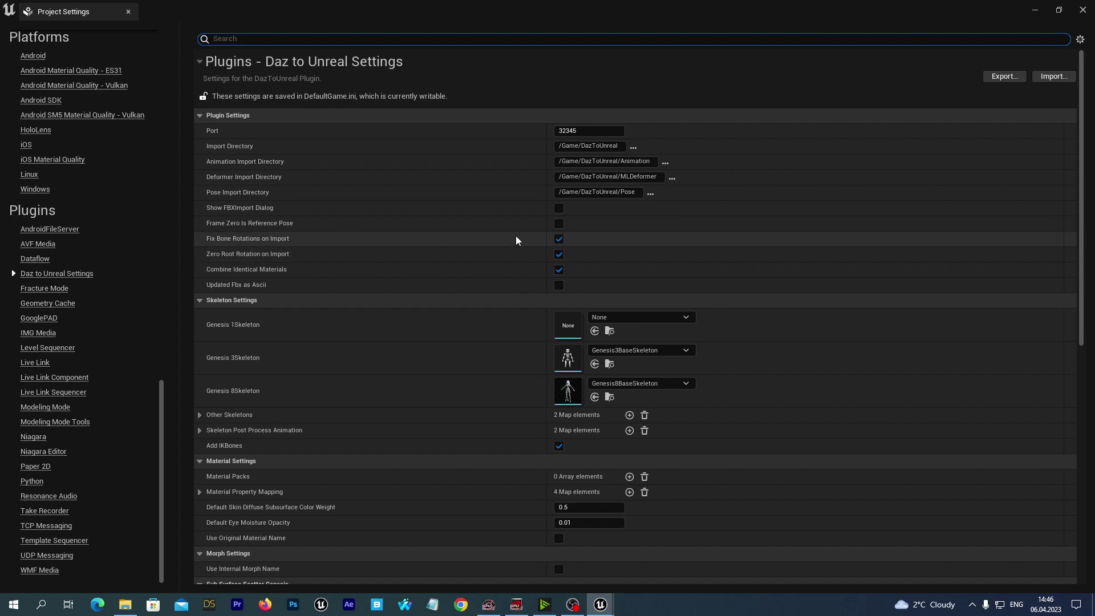
left_click(559, 240)
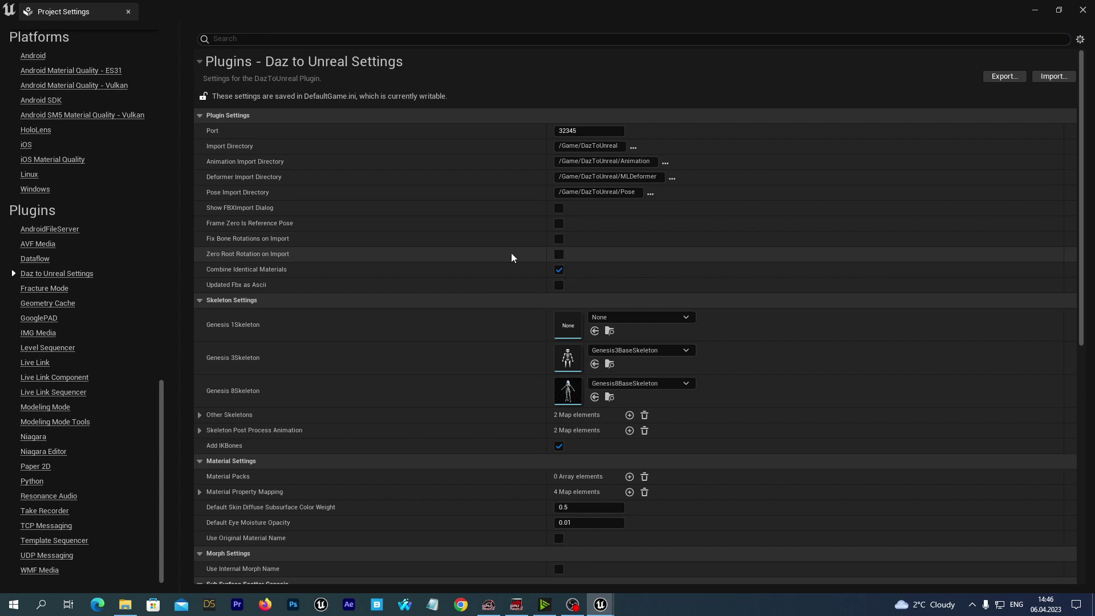
left_click(559, 255)
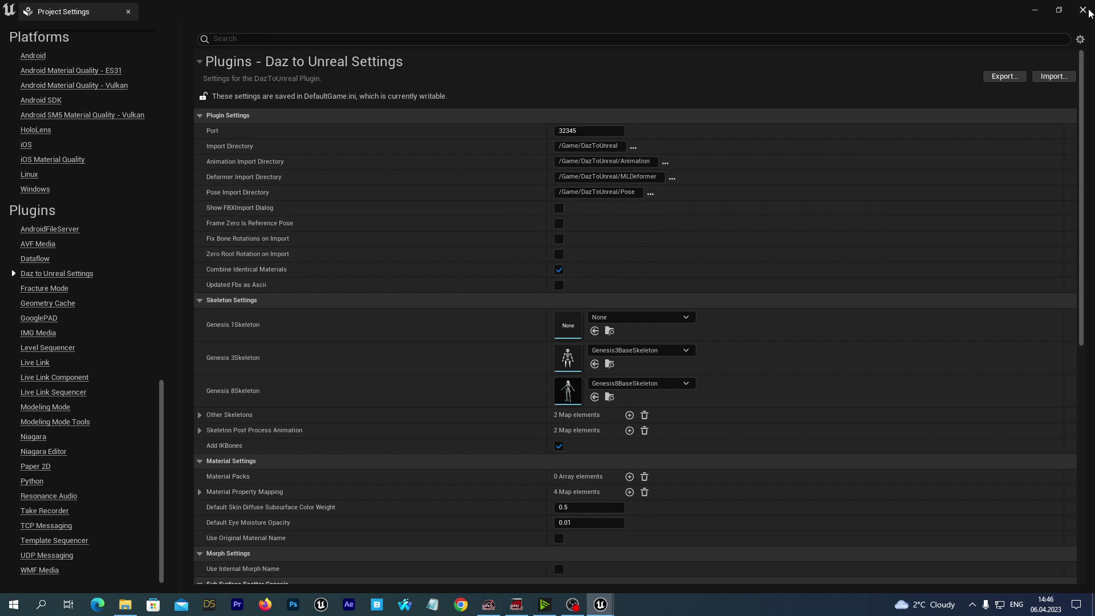
left_click(1083, 10)
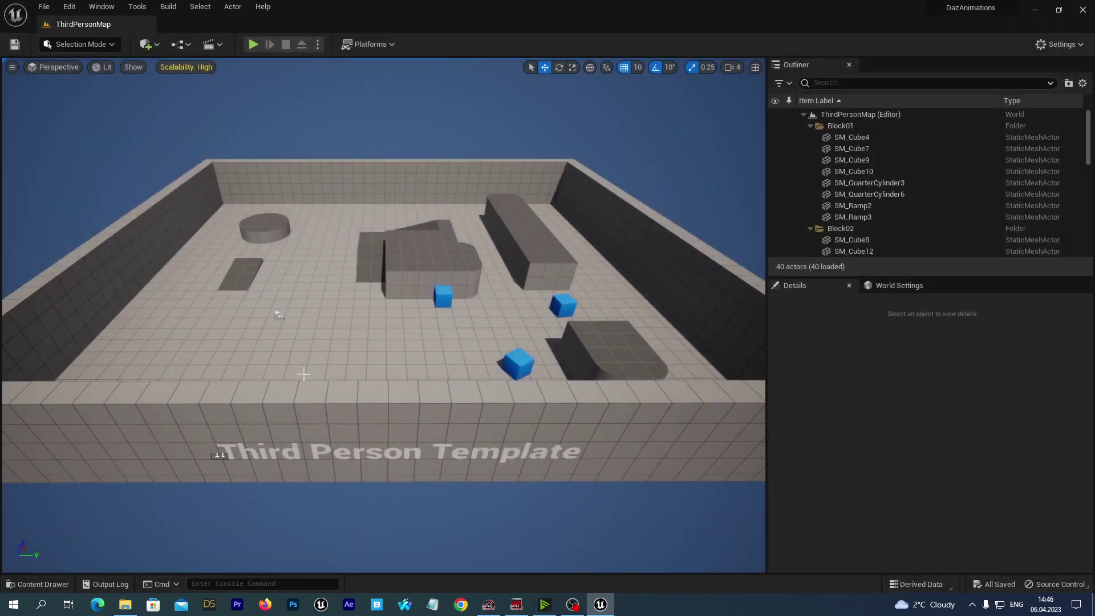
scroll(308, 376, "up", 1)
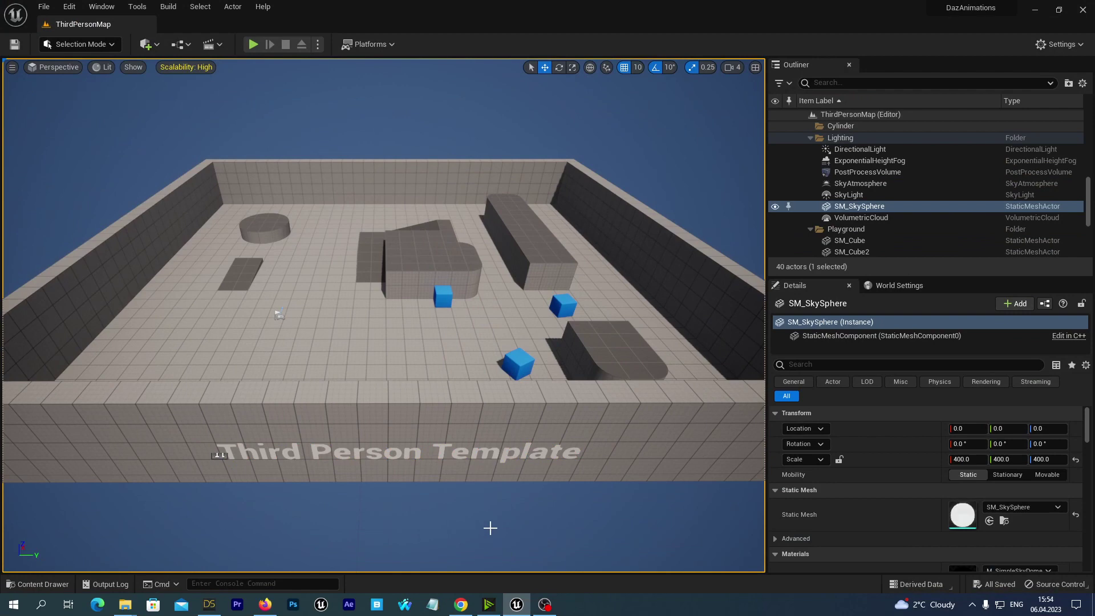
Step: In DAZ Studio, scrub Victoria8's animation on the Timeline between frames 0 and 194
left_click(213, 605)
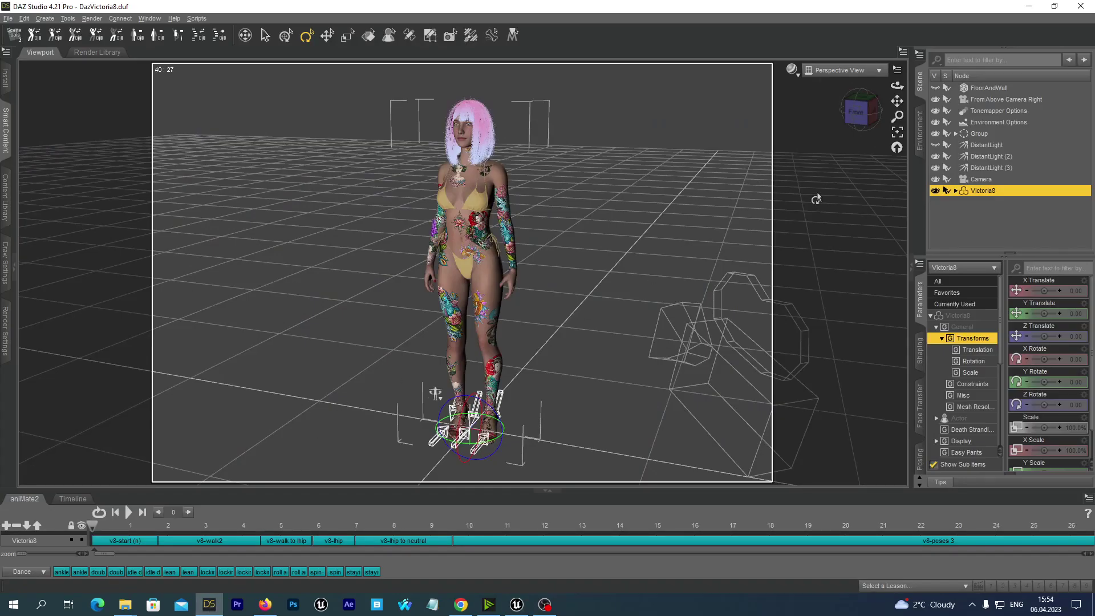
left_click(73, 499)
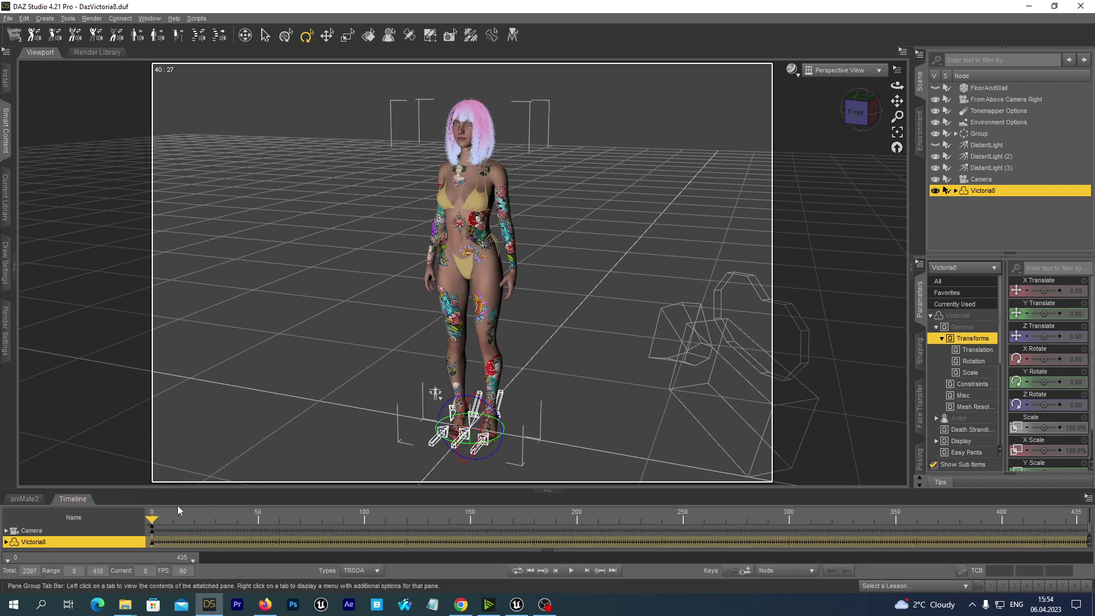
left_click_drag(152, 518, 504, 523)
left_click(150, 520)
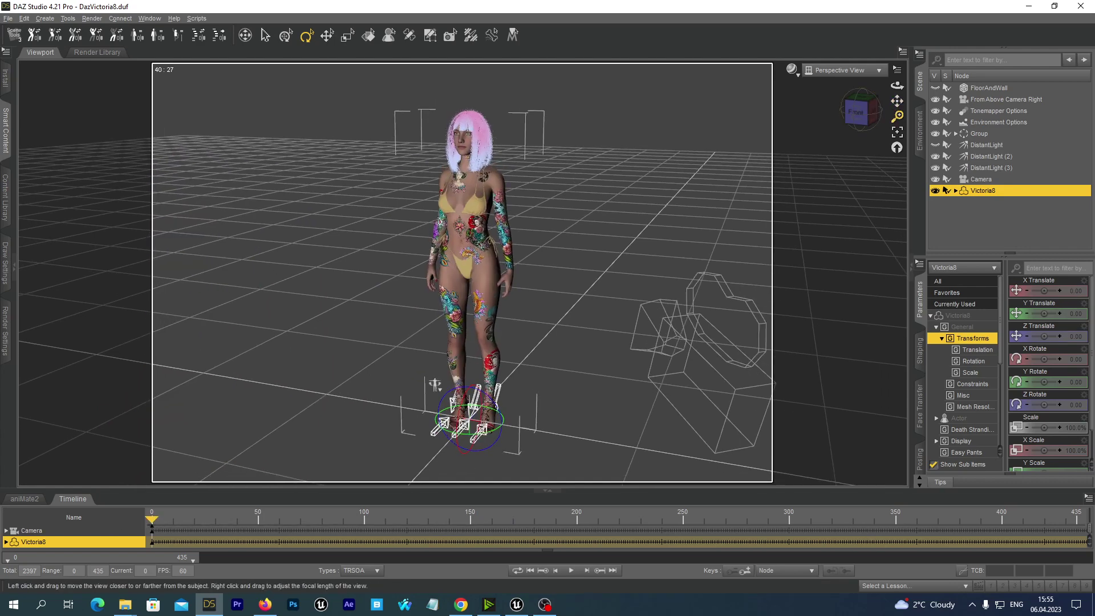
left_click_drag(898, 115, 876, 87)
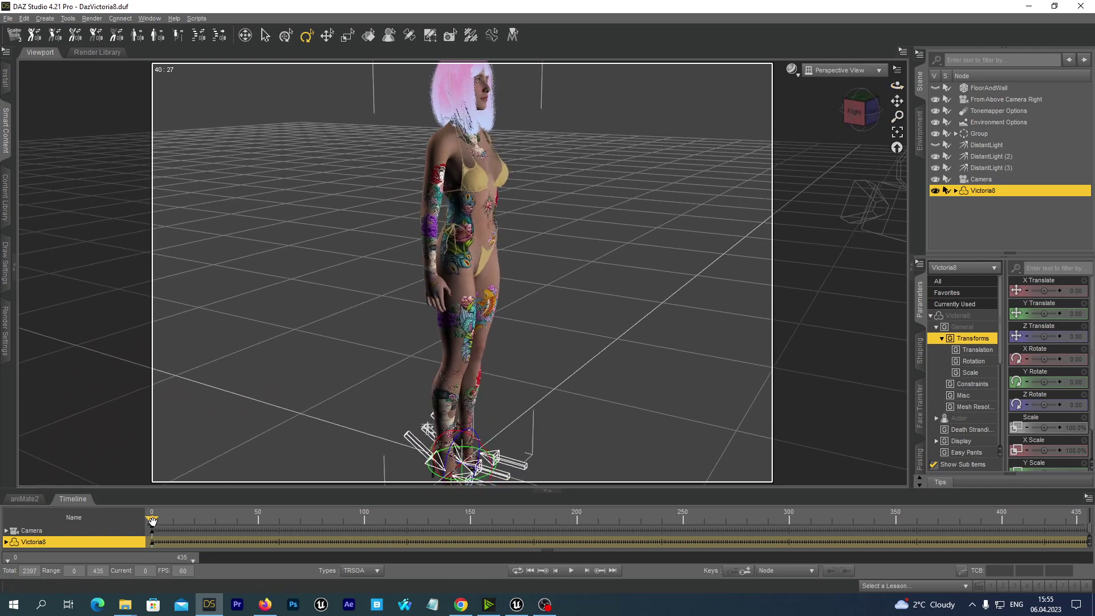
left_click(452, 521)
left_click(564, 520)
left_click_drag(190, 520, 152, 520)
Step: Enlarge the aniMate2 clip track and bring up its Bake To Studio Keyframes option
left_click(24, 499)
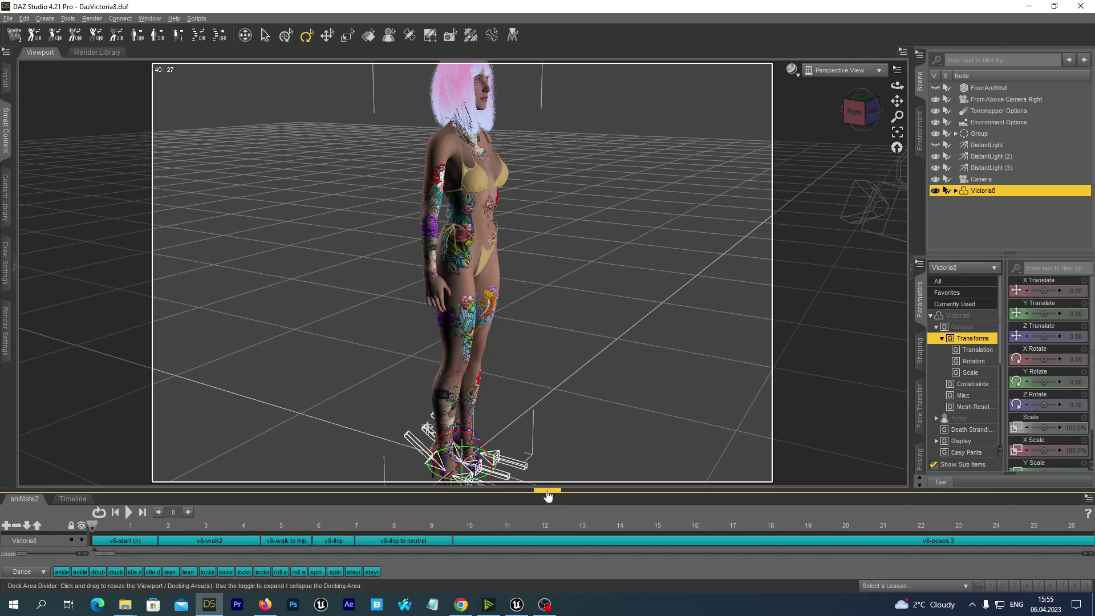
left_click_drag(579, 488, 583, 440)
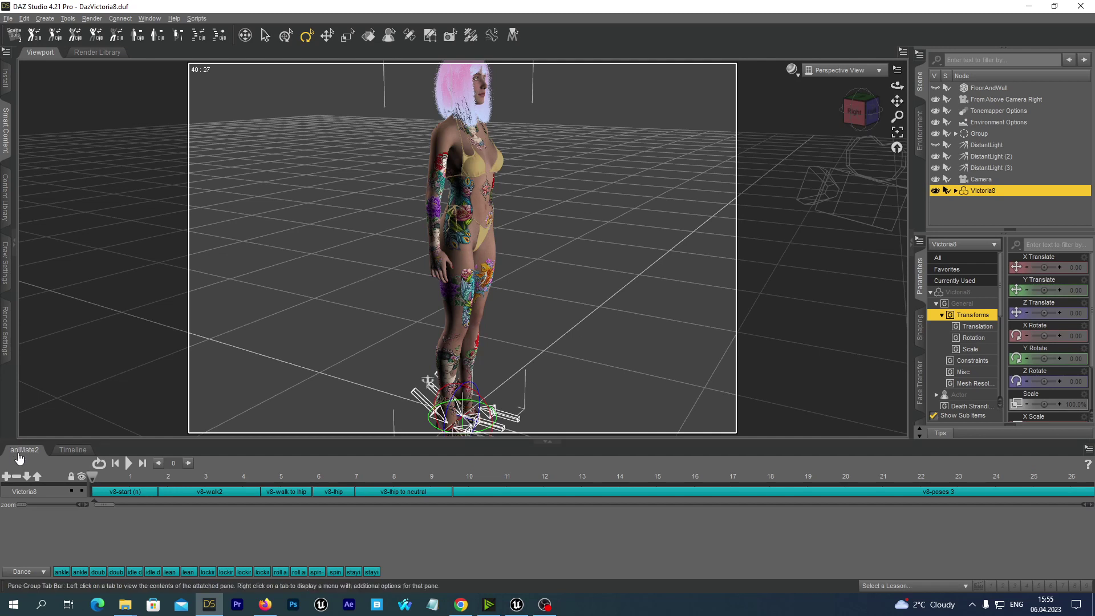
right_click(240, 527)
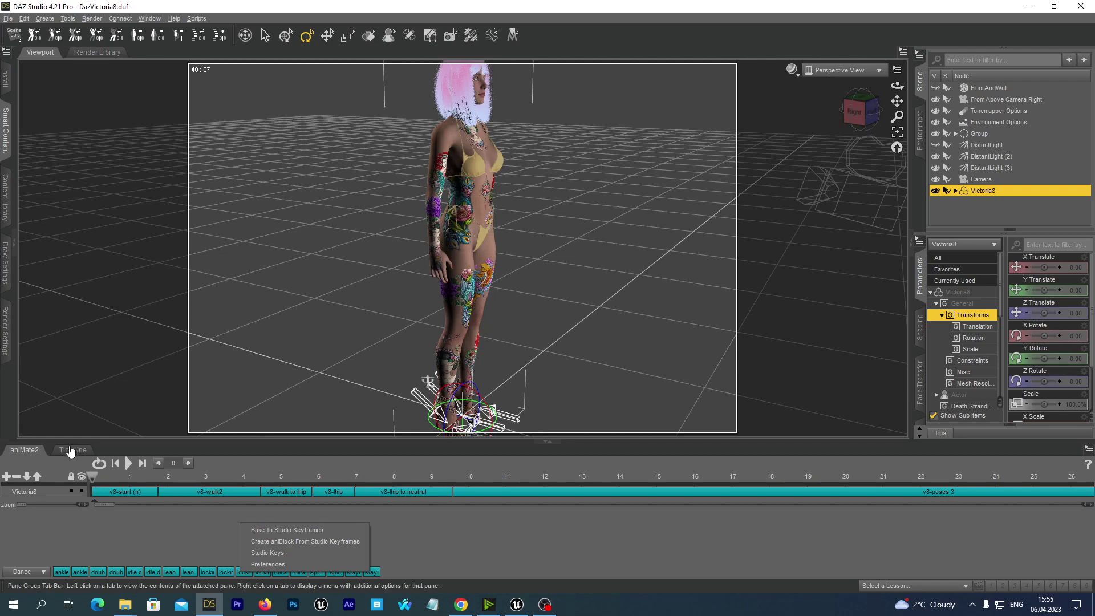
left_click(70, 452)
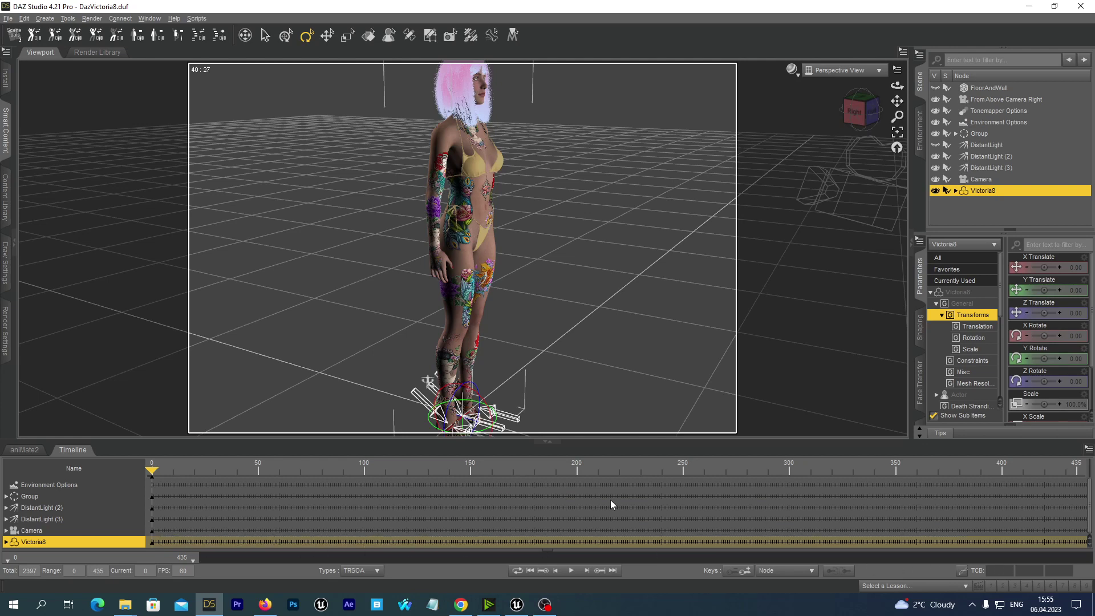
Step: Bake the aniMate2 clips into Studio keyframes, then reset the Timeline to frame 0
left_click(24, 450)
right_click(174, 542)
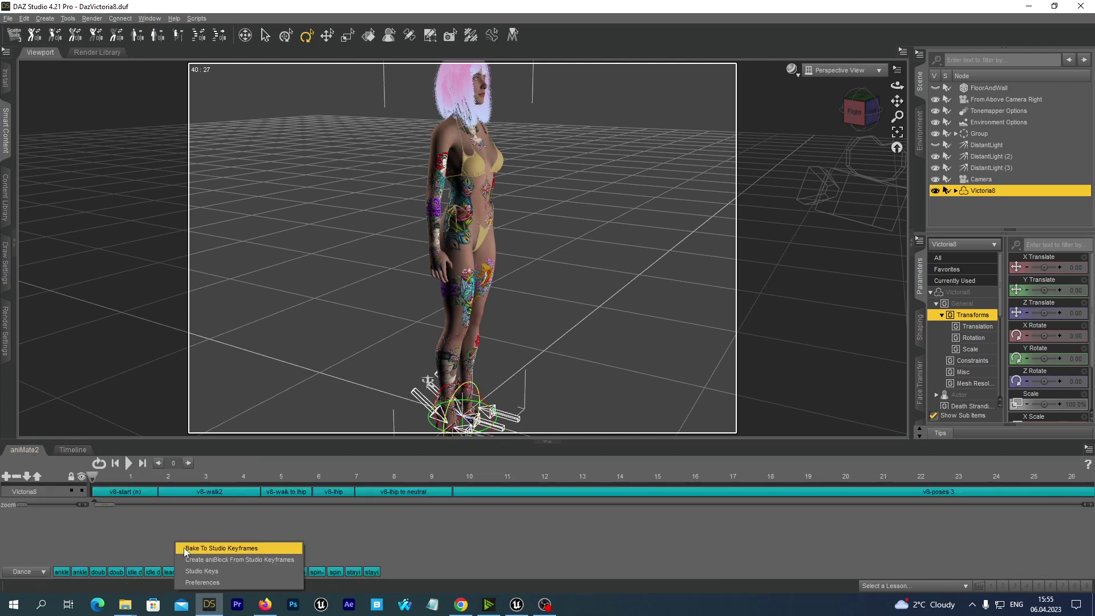
left_click(184, 548)
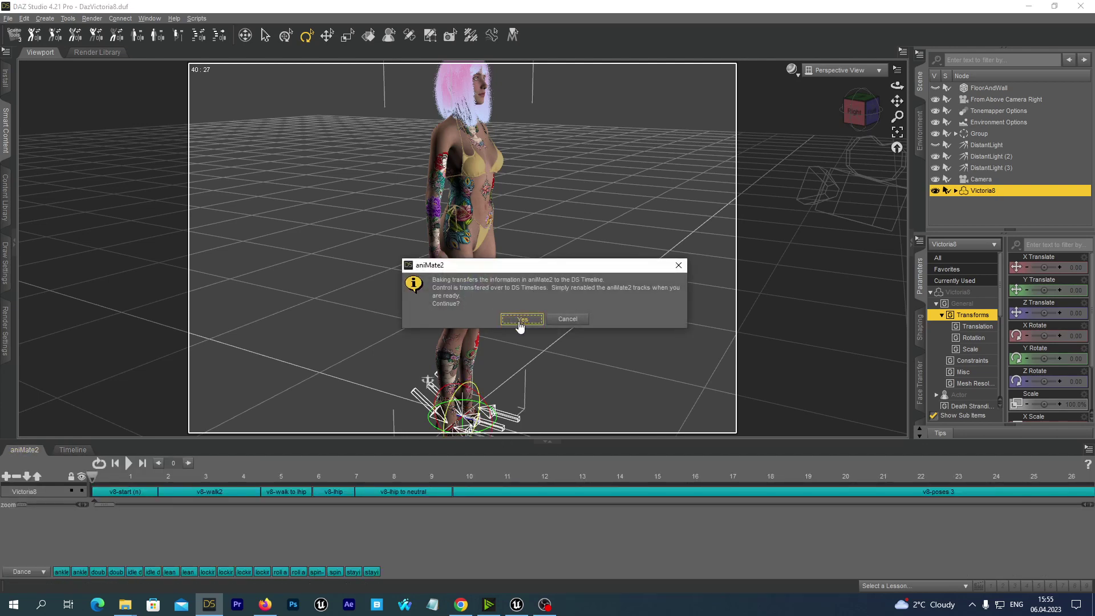
left_click(519, 321)
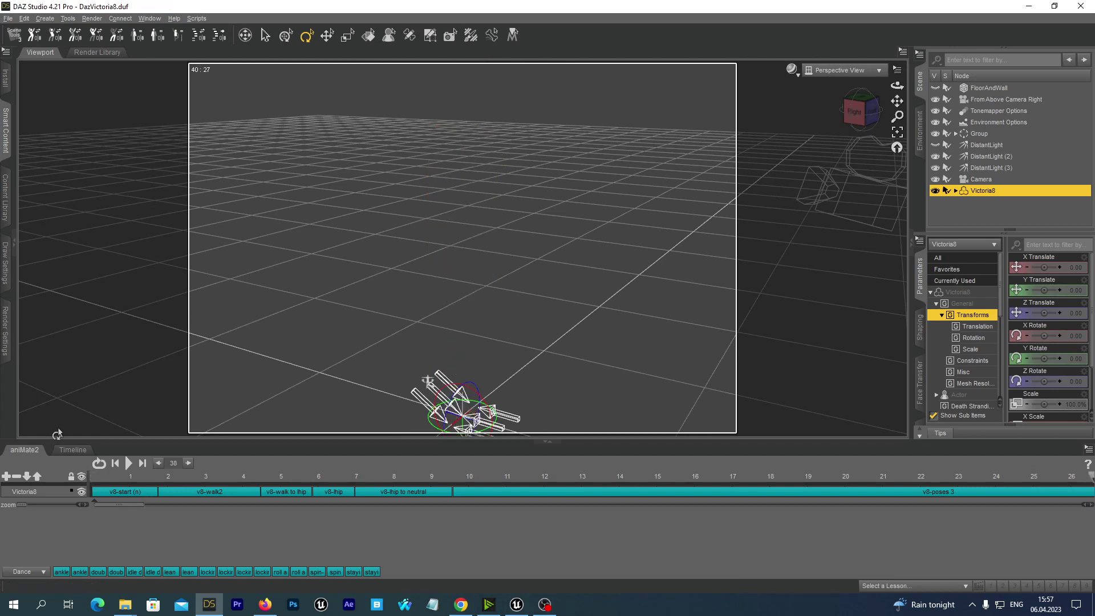
left_click(73, 450)
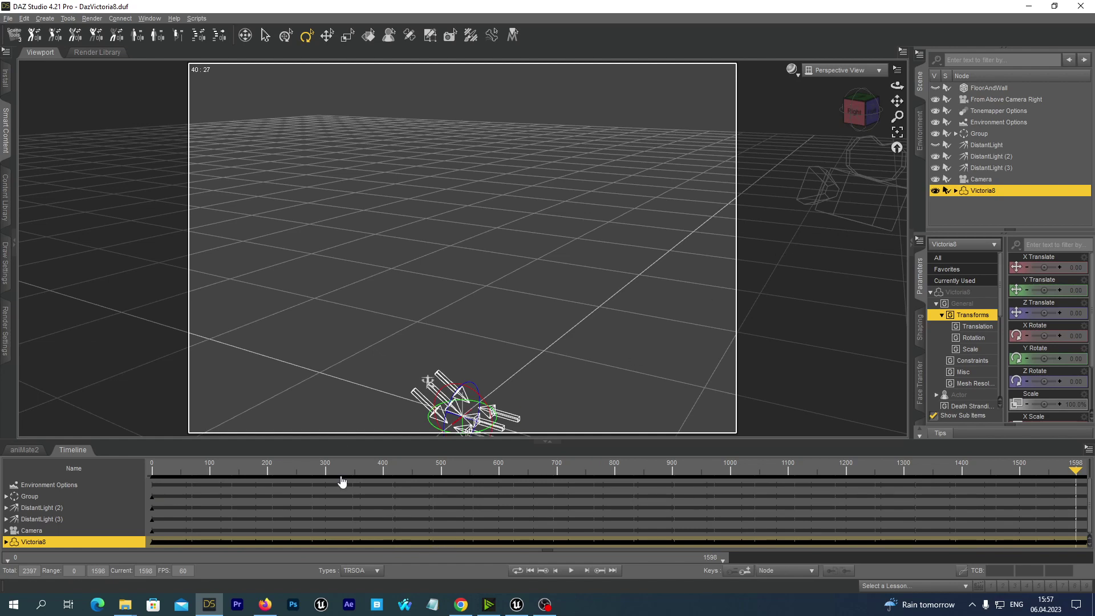
left_click(152, 470)
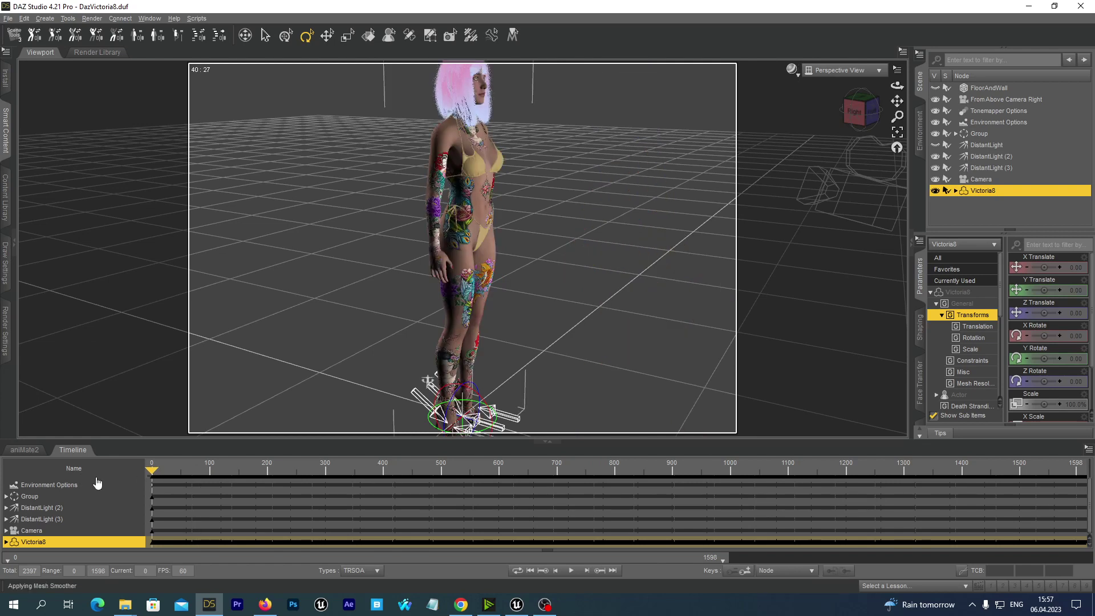
Step: Collapse the Timeline and open File > Send To > Daz to Unreal for Victoria8
left_click(73, 450)
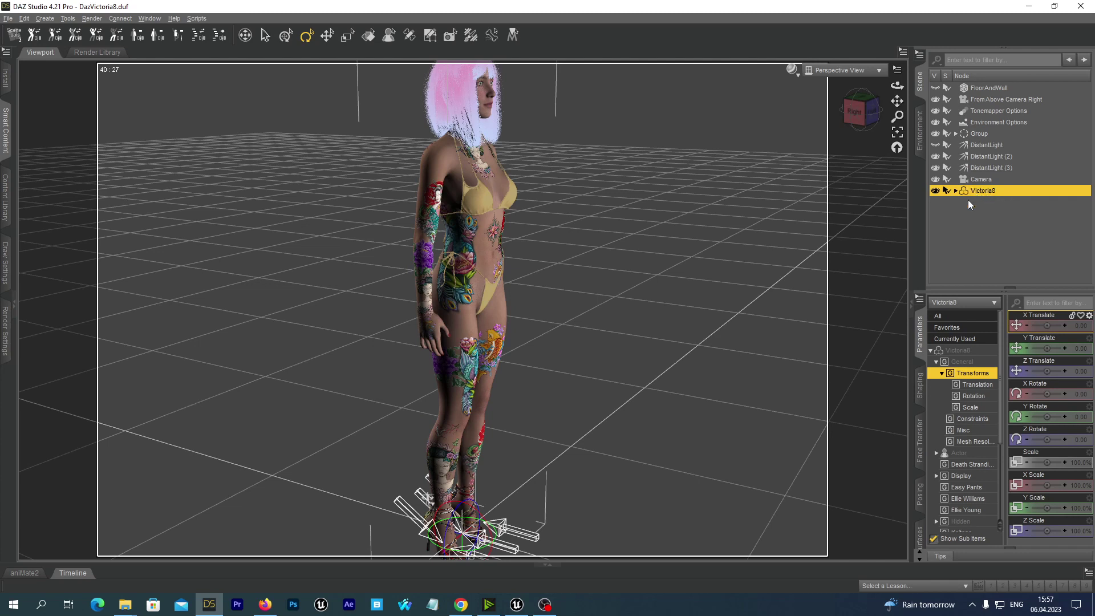
left_click(8, 19)
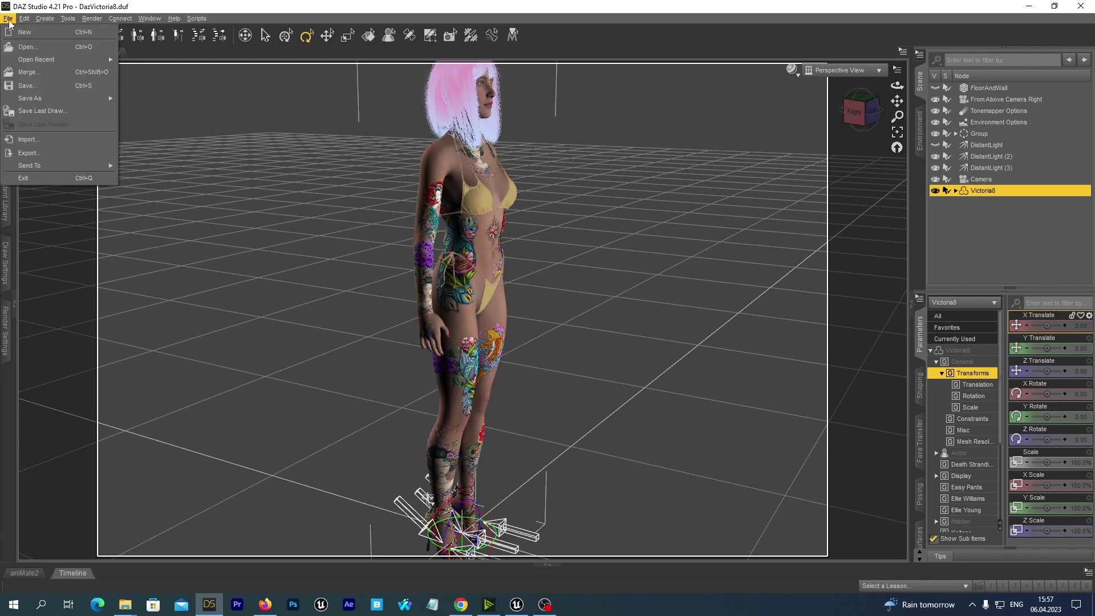
mouse_move(51, 165)
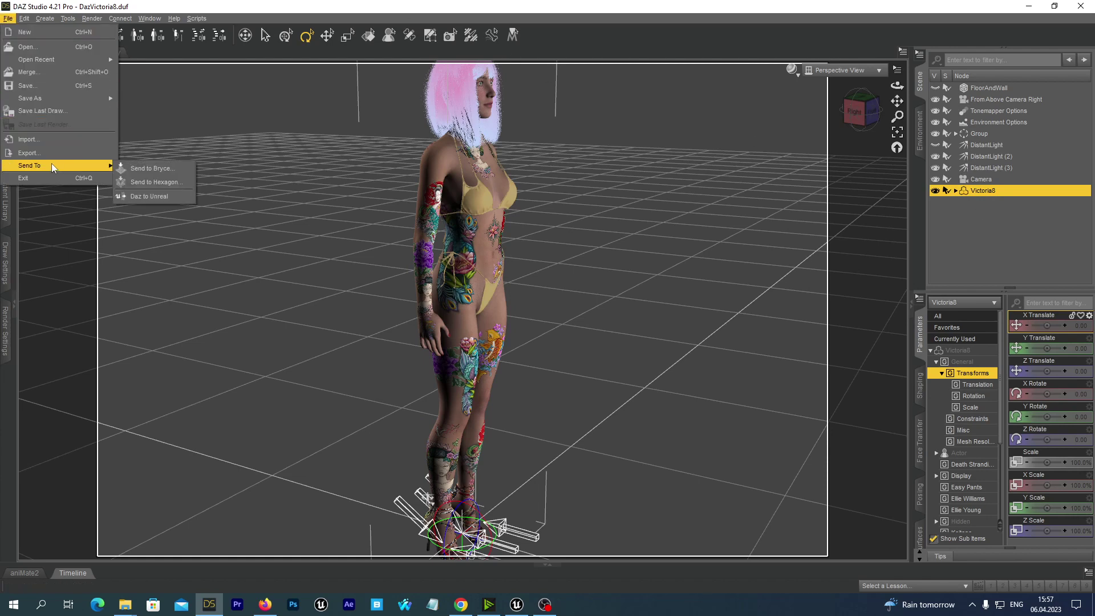
left_click(148, 197)
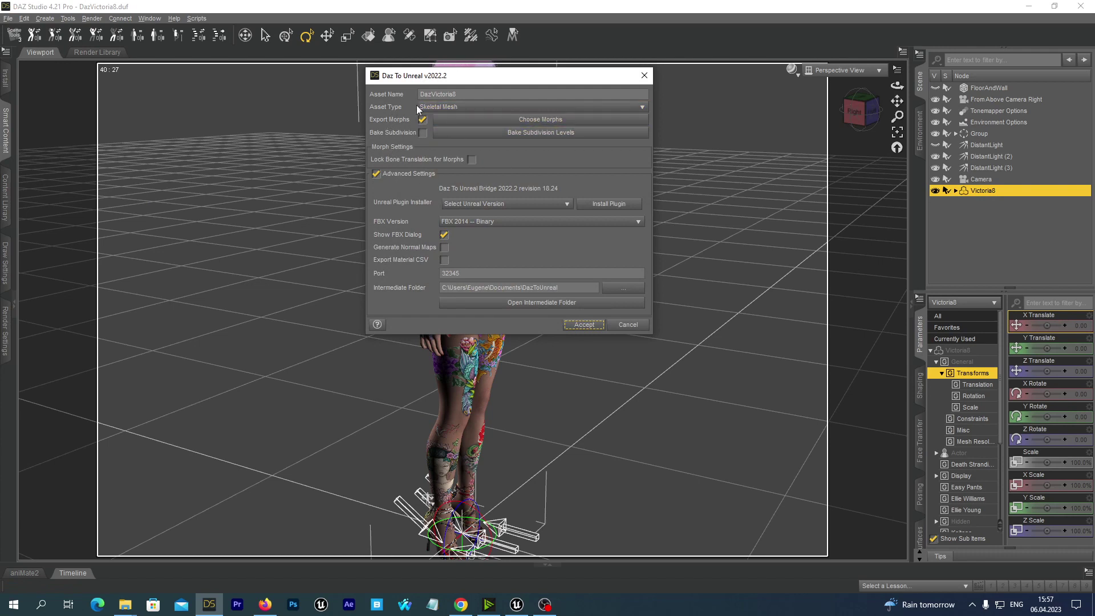
left_click(461, 94)
double_click(434, 94)
left_click(435, 92)
Step: Accept the Daz To Unreal and FBX export options, then dismiss the completion message
left_click(578, 327)
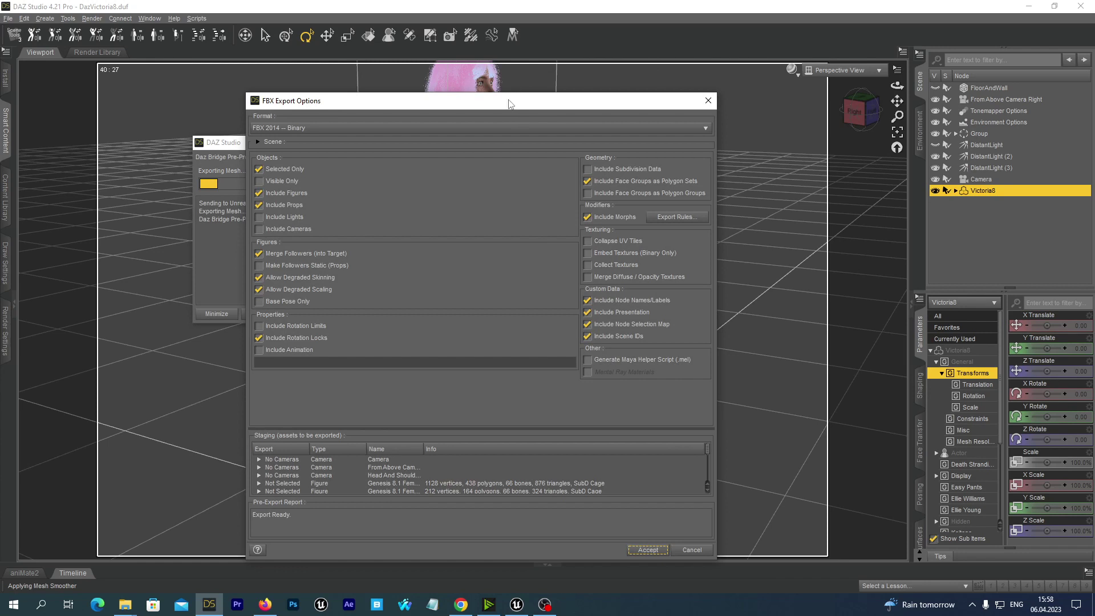
left_click_drag(509, 100, 580, 75)
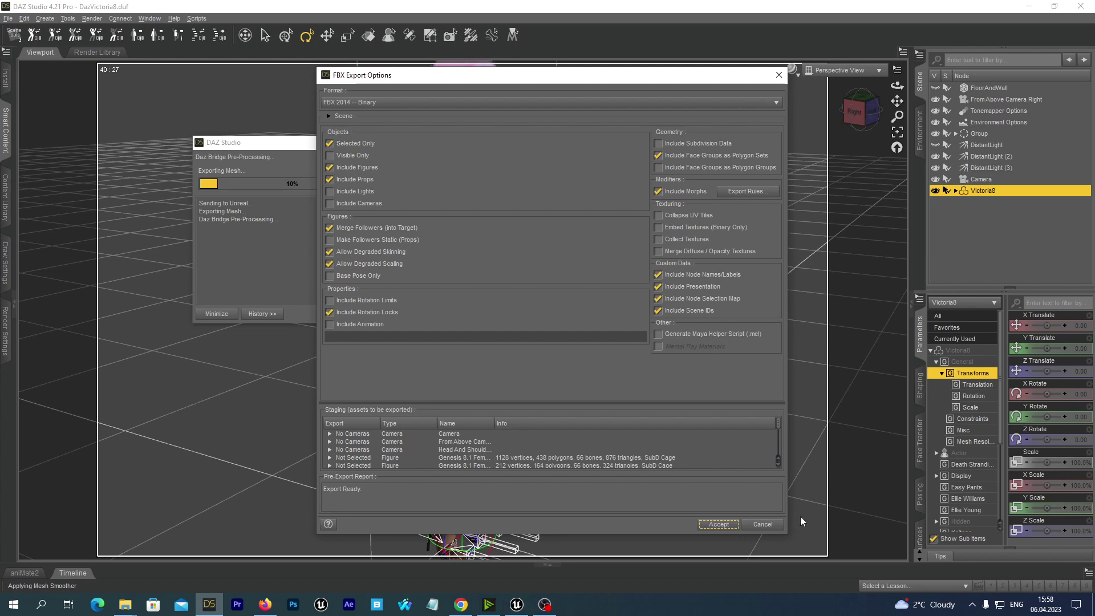
left_click(718, 525)
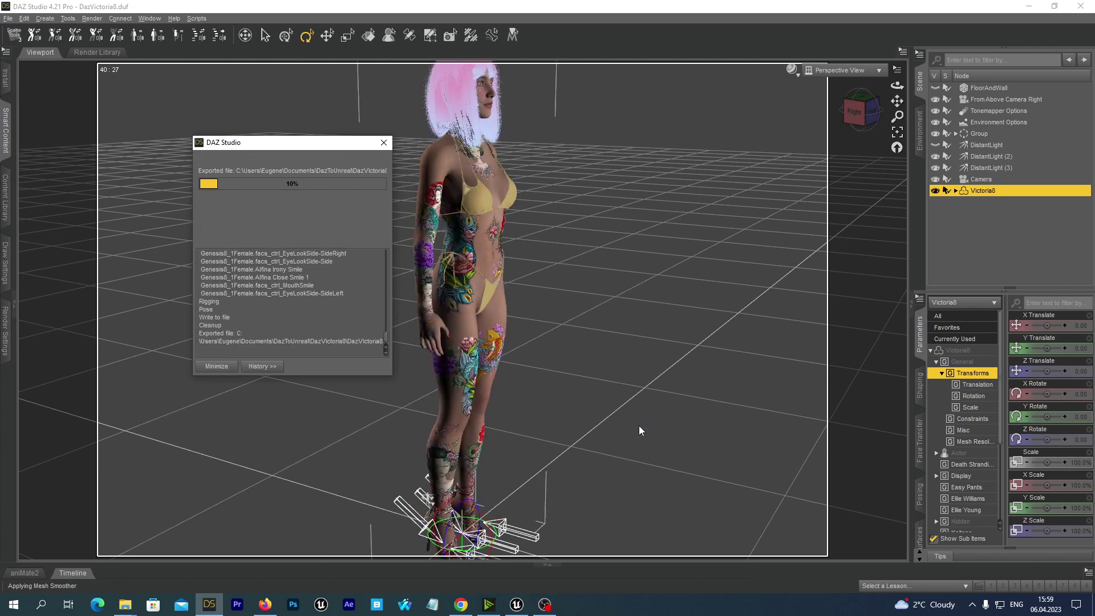
left_click(549, 305)
Step: In Unreal, close the Message Log and open the DazVictoria8 skeletal mesh from the Content Drawer
left_click(518, 606)
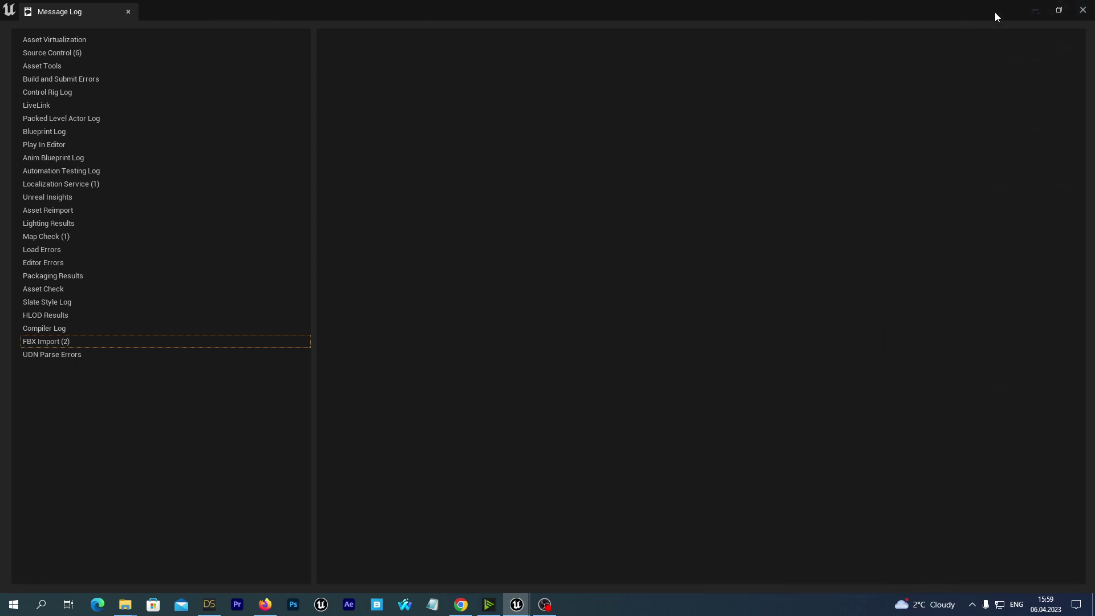
left_click(1083, 10)
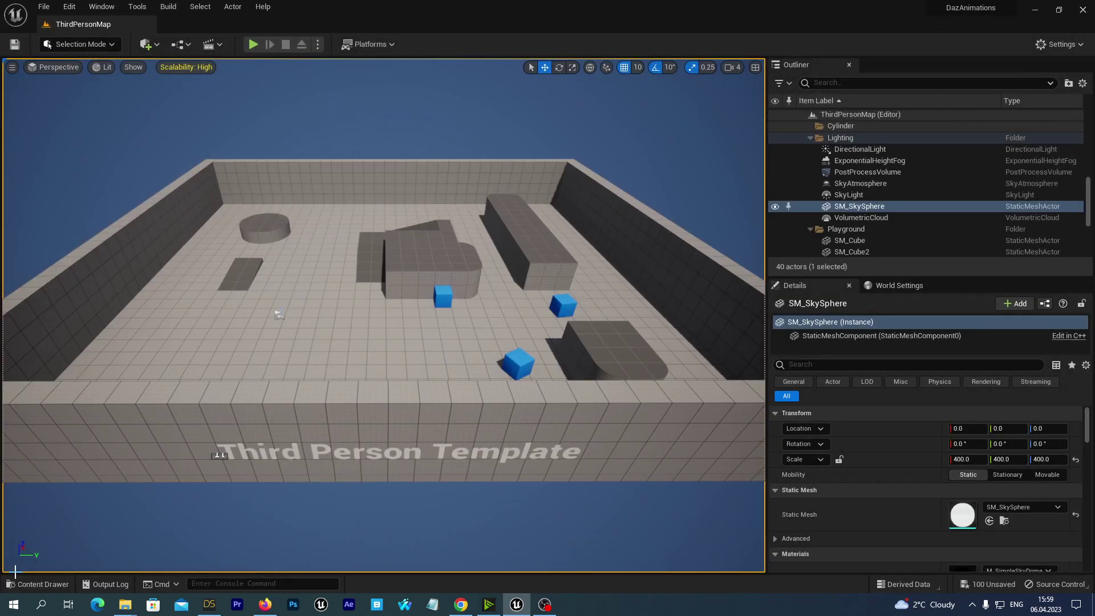
left_click(26, 582)
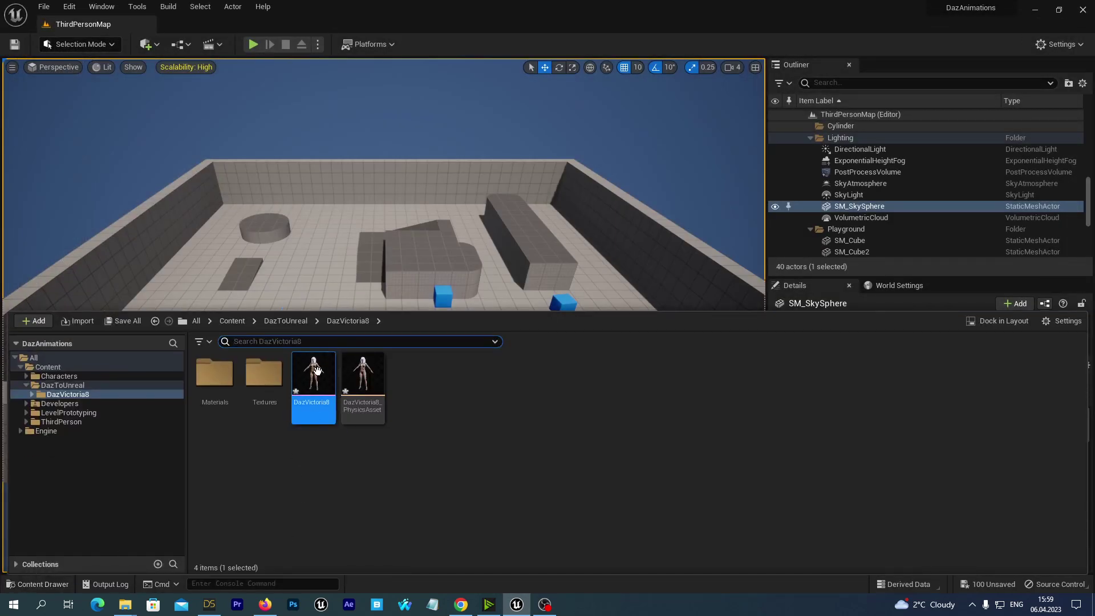
double_click(317, 374)
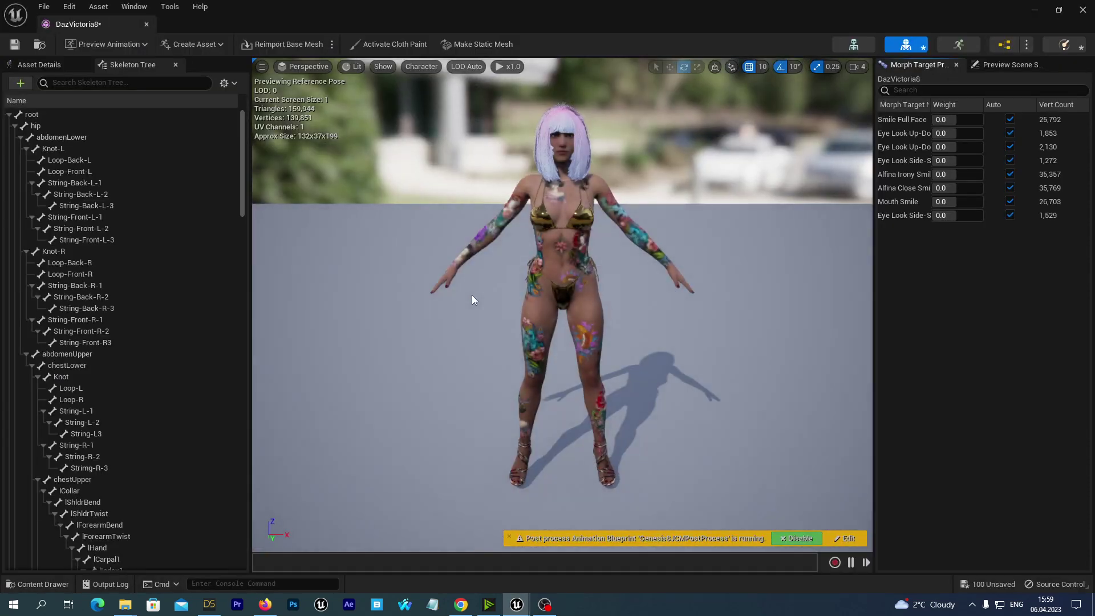
Step: Close the mesh editor and save all imported DazVictoria8 assets from the Content Drawer
left_click(1085, 9)
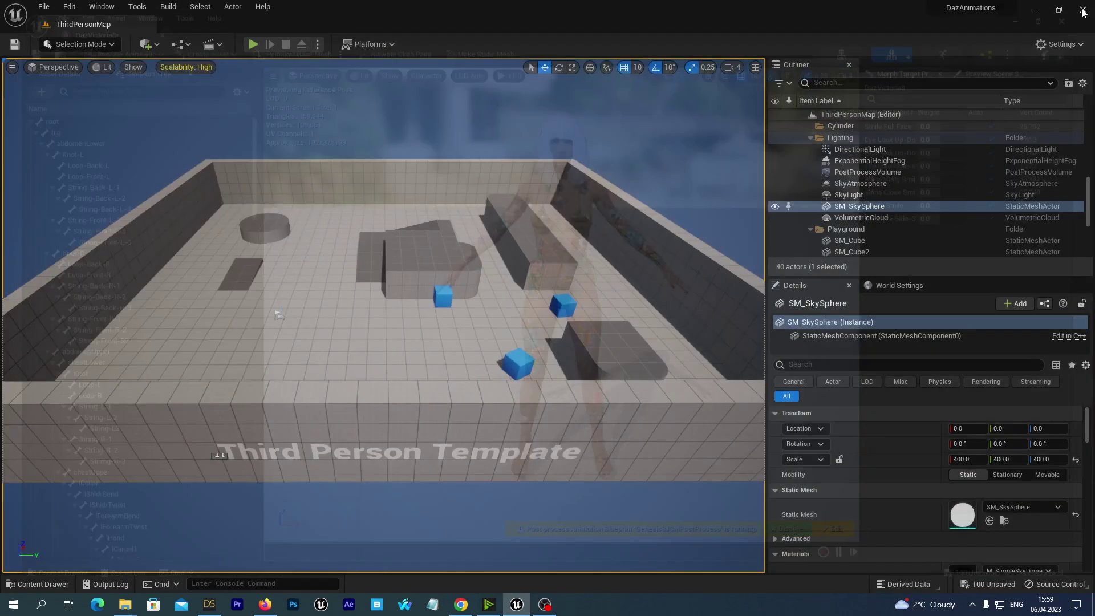
left_click(29, 581)
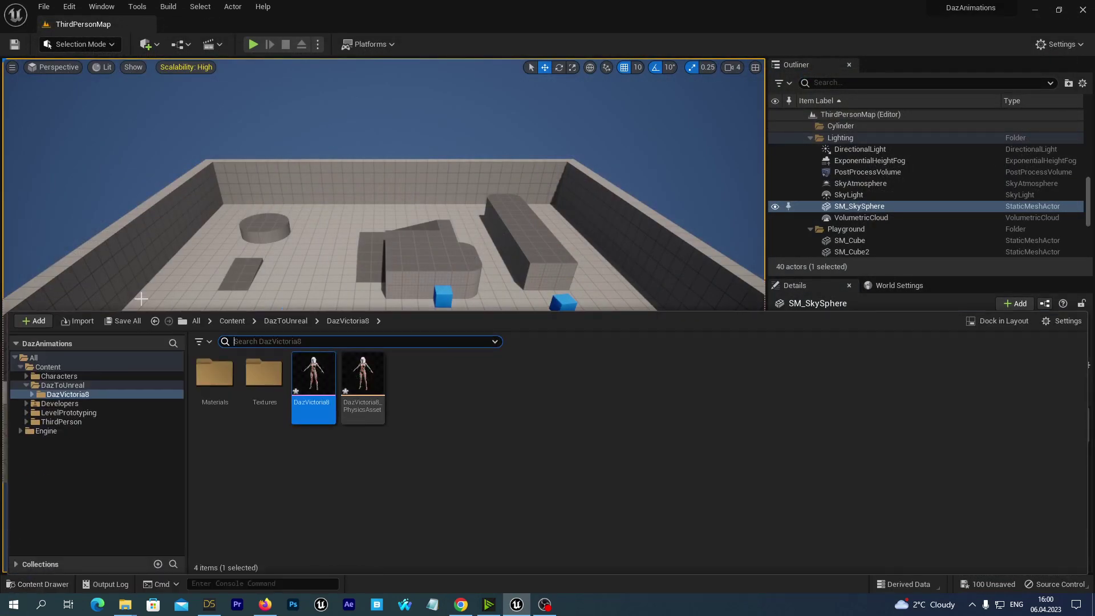
left_click(125, 318)
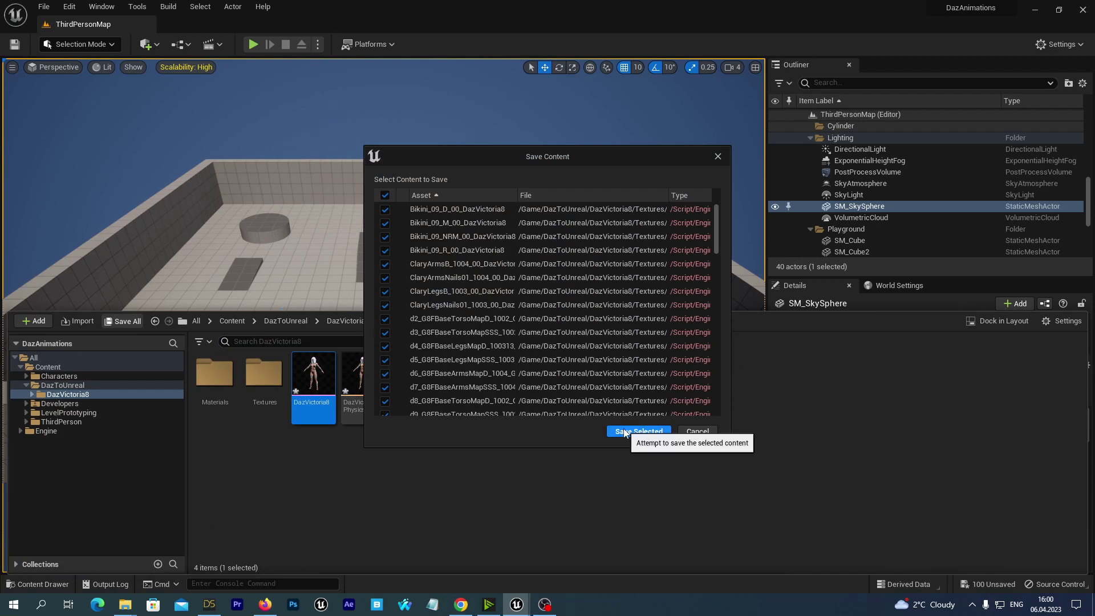
left_click(638, 431)
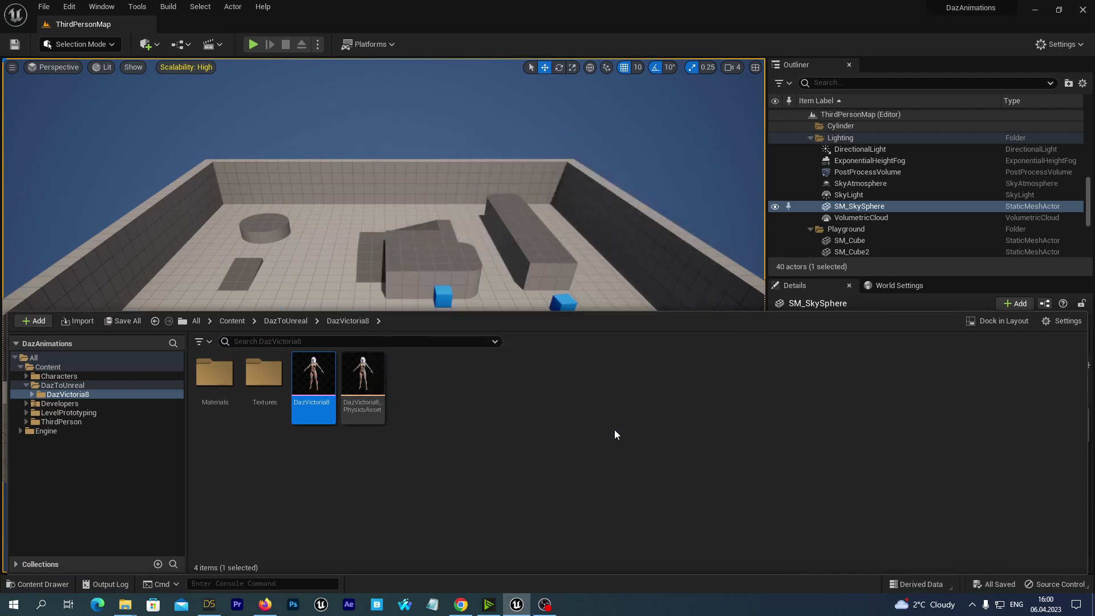
Step: In DAZ Studio's Daz to Unreal export, set Asset Type to Animation and name it DazAnimation
left_click(210, 605)
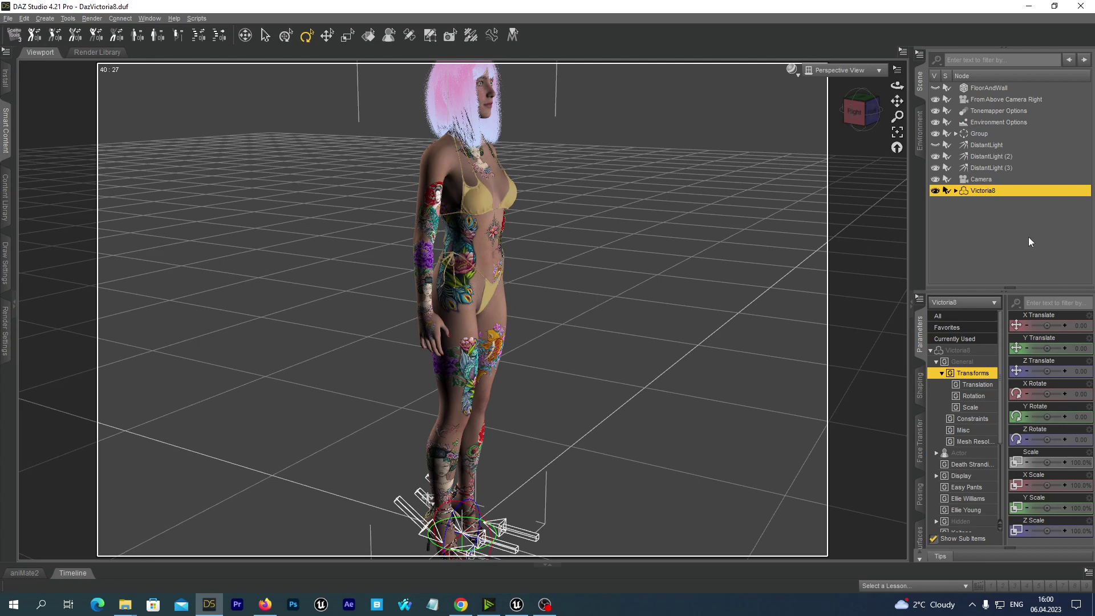
left_click(8, 18)
mouse_move(57, 167)
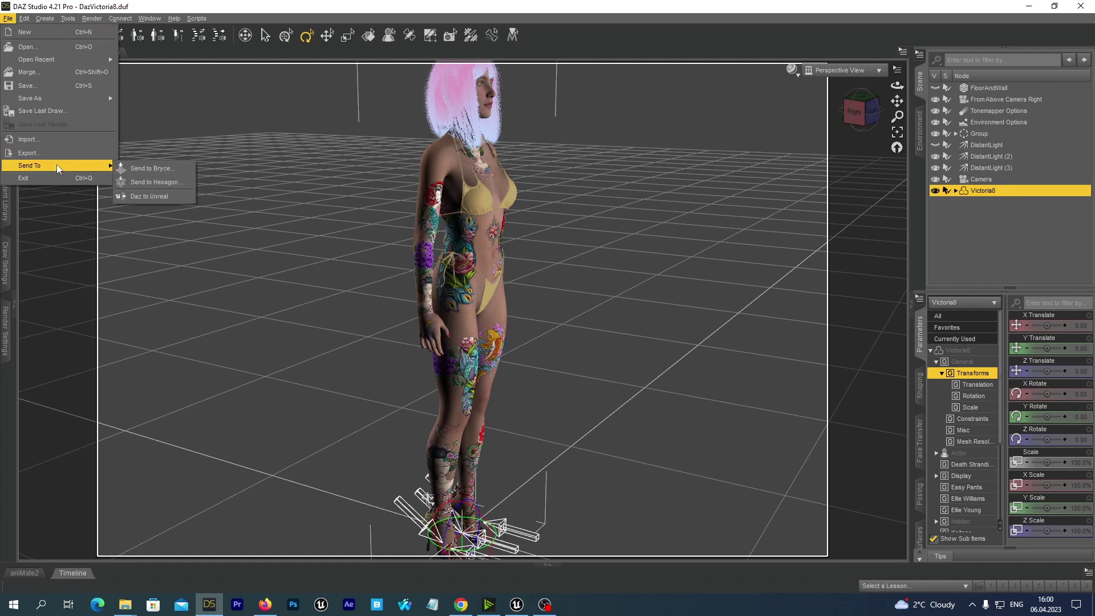
left_click(147, 194)
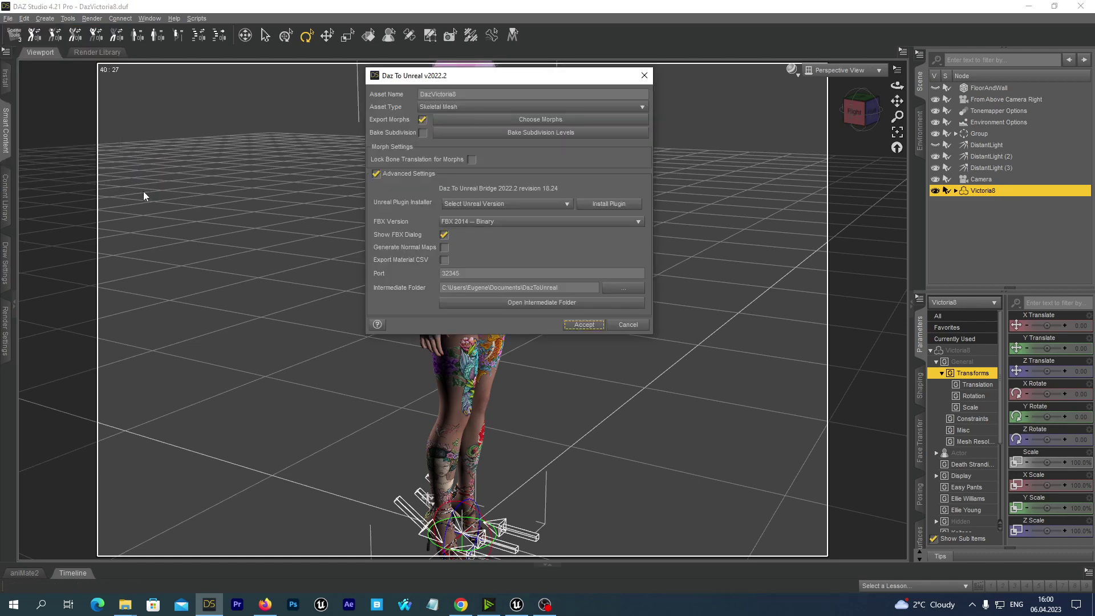
left_click(440, 109)
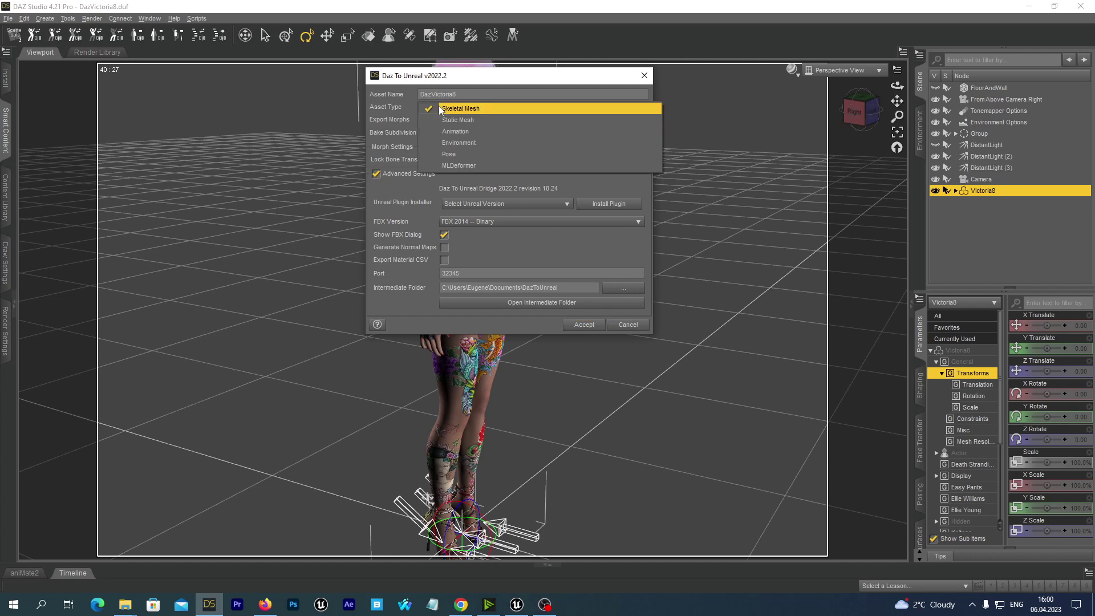
left_click(445, 133)
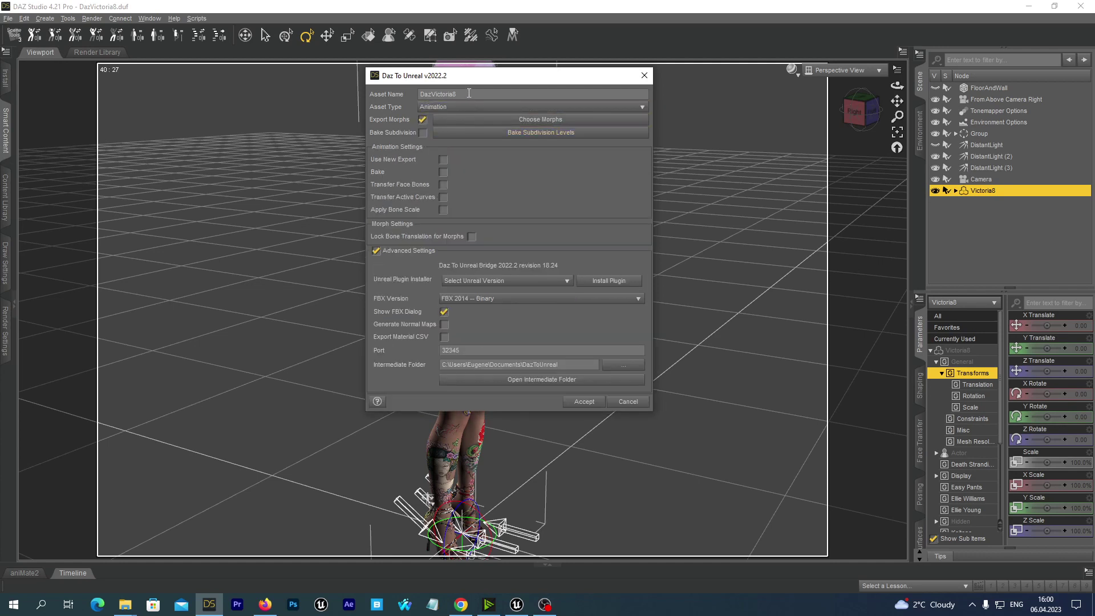
key("BackSpace")
key("BackSpace")
key("BackSpace")
key("BackSpace")
key("BackSpace")
key("BackSpace")
key("BackSpace")
key("BackSpace")
key("BackSpace")
type("Animation")
Step: Export Victoria8's animation to Unreal with the default FBX options, then close DAZ Studio, saving the scene
left_click(580, 403)
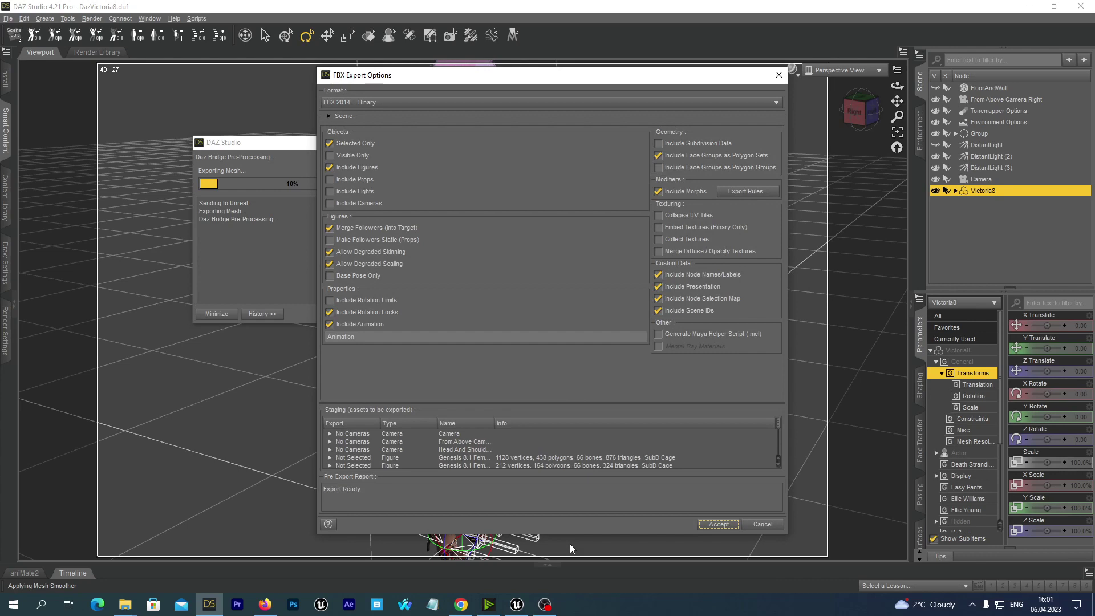
left_click(706, 524)
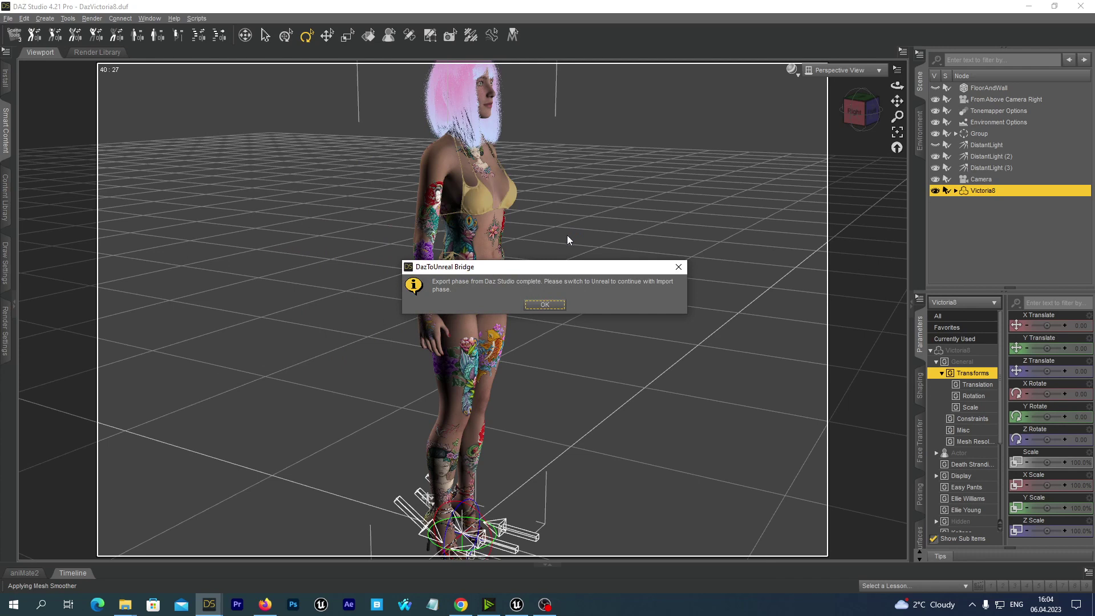
left_click(539, 306)
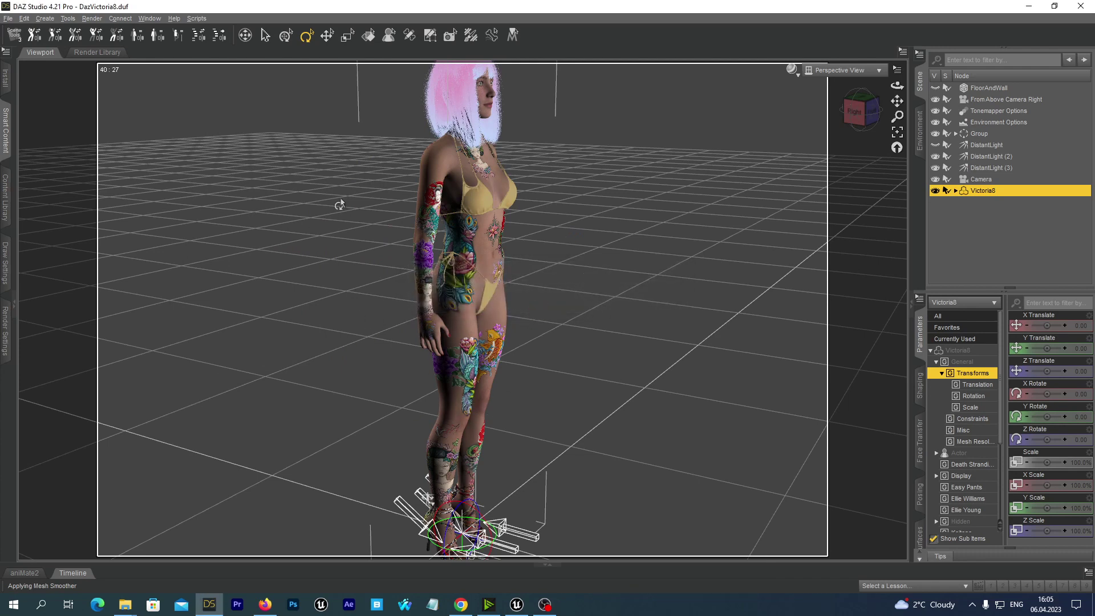
left_click(1081, 7)
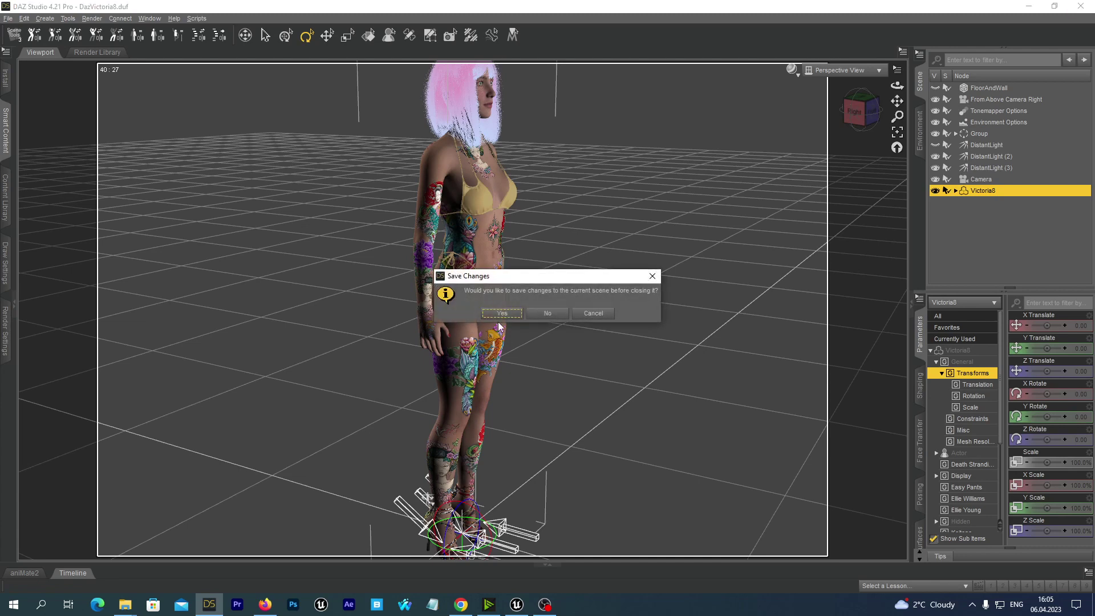
left_click(502, 314)
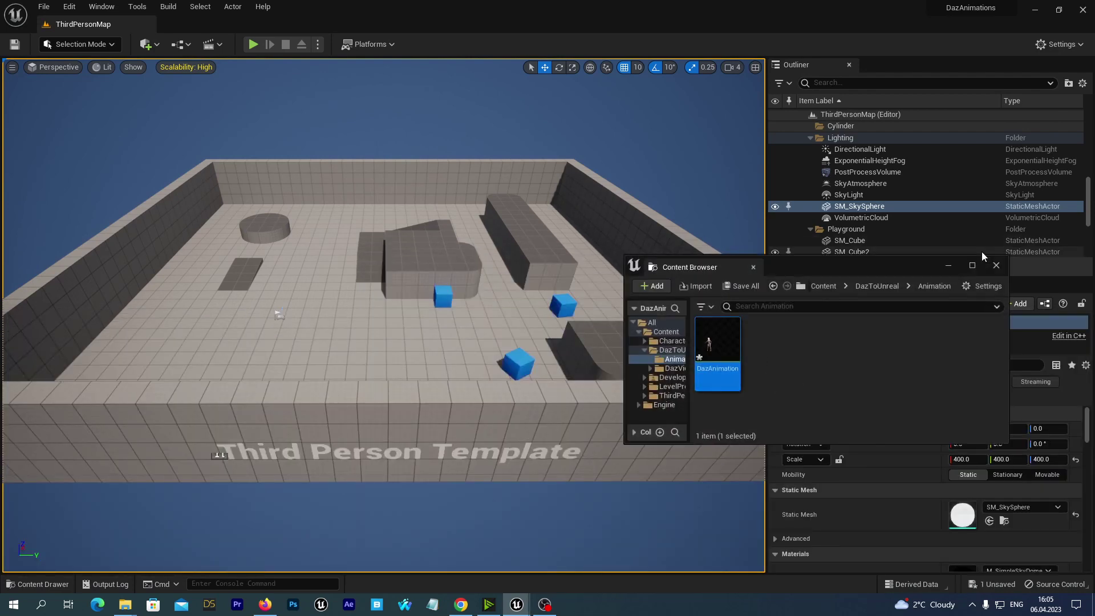
Step: Confirm the import and preview DazAnimation, checking the root bone transform and Preview Scene Settings
left_click(976, 264)
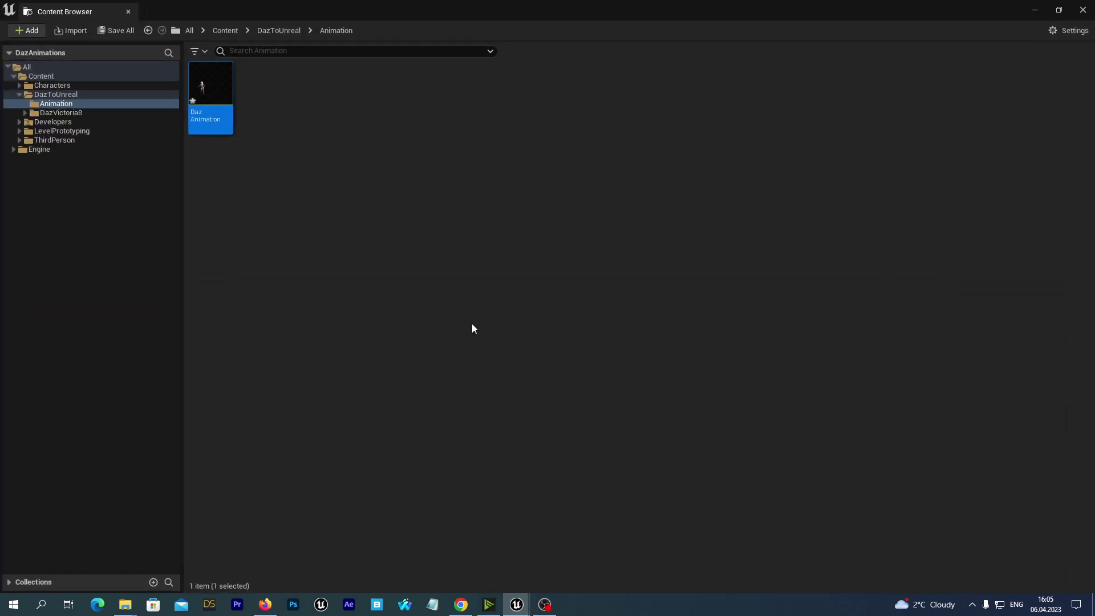
double_click(206, 94)
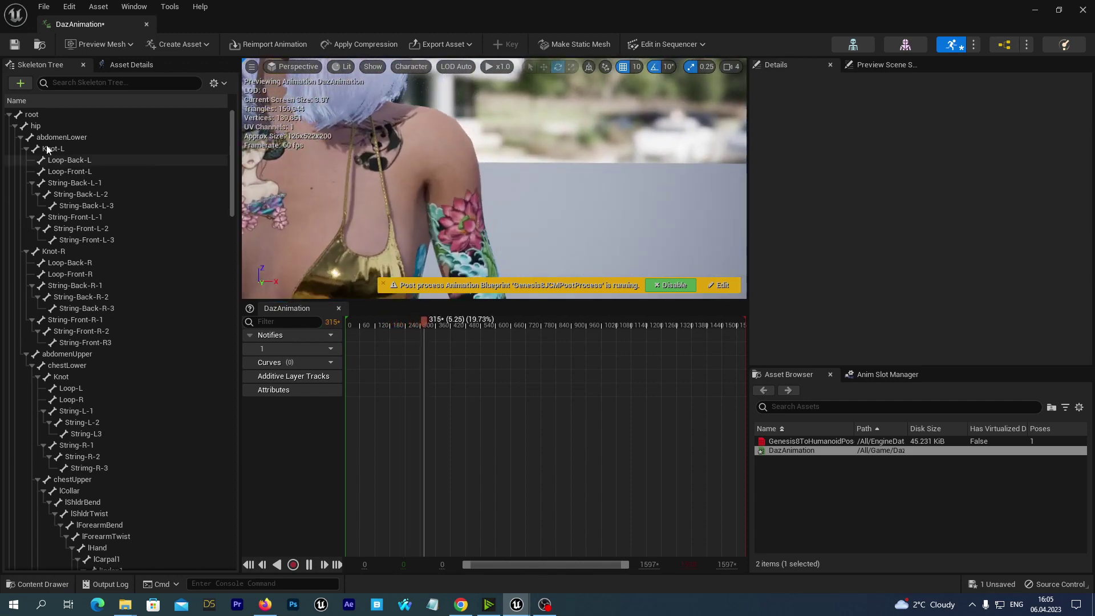
left_click(33, 115)
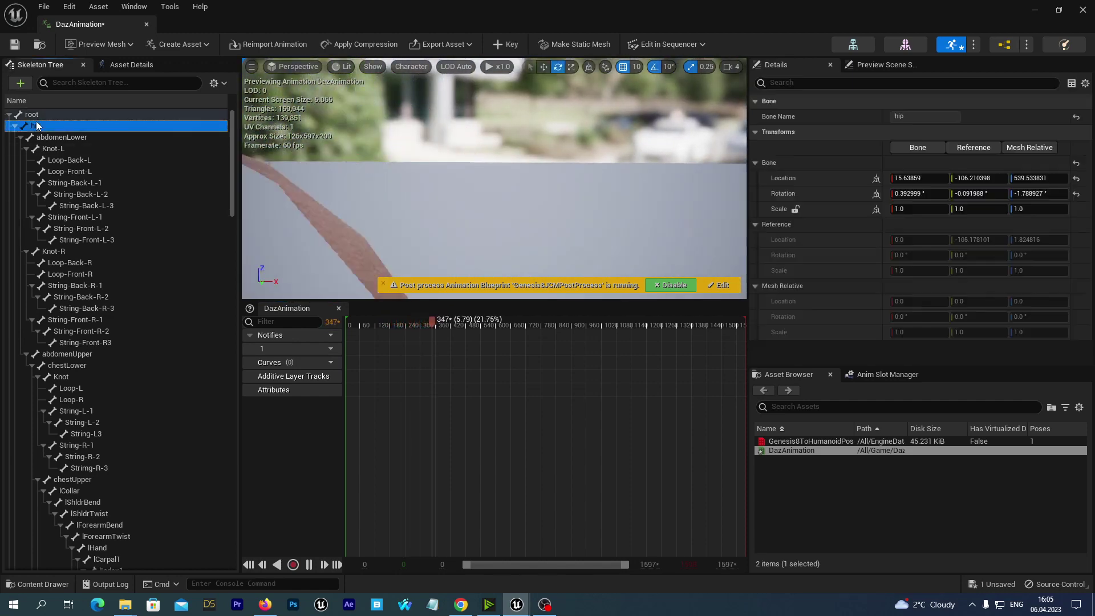
left_click(883, 69)
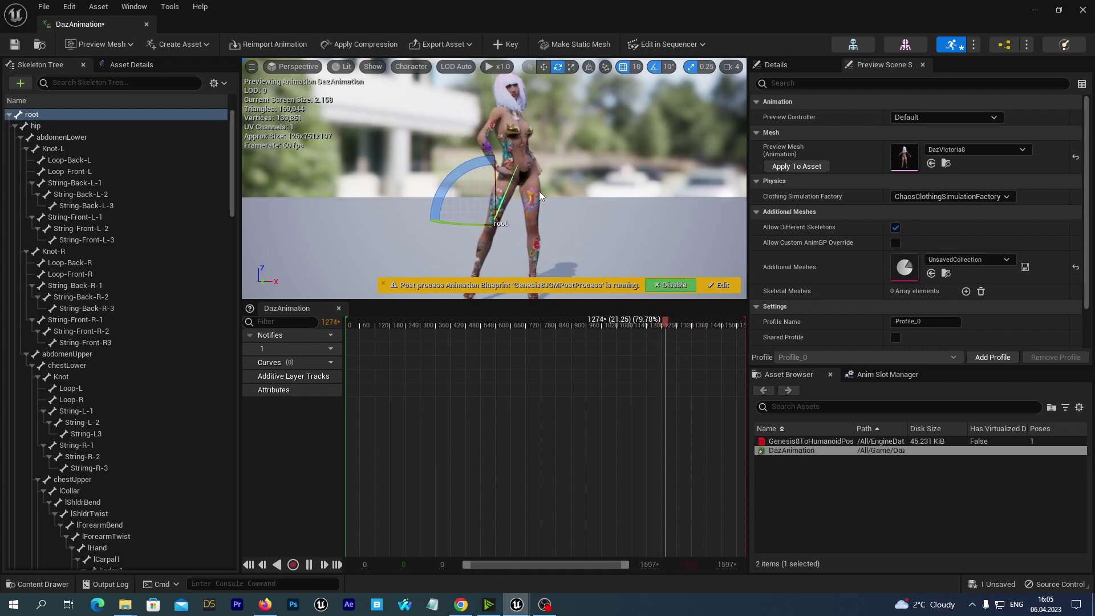
Step: Close the DazAnimation editor, save the asset via Save All, and close the asset browser window
left_click(1084, 10)
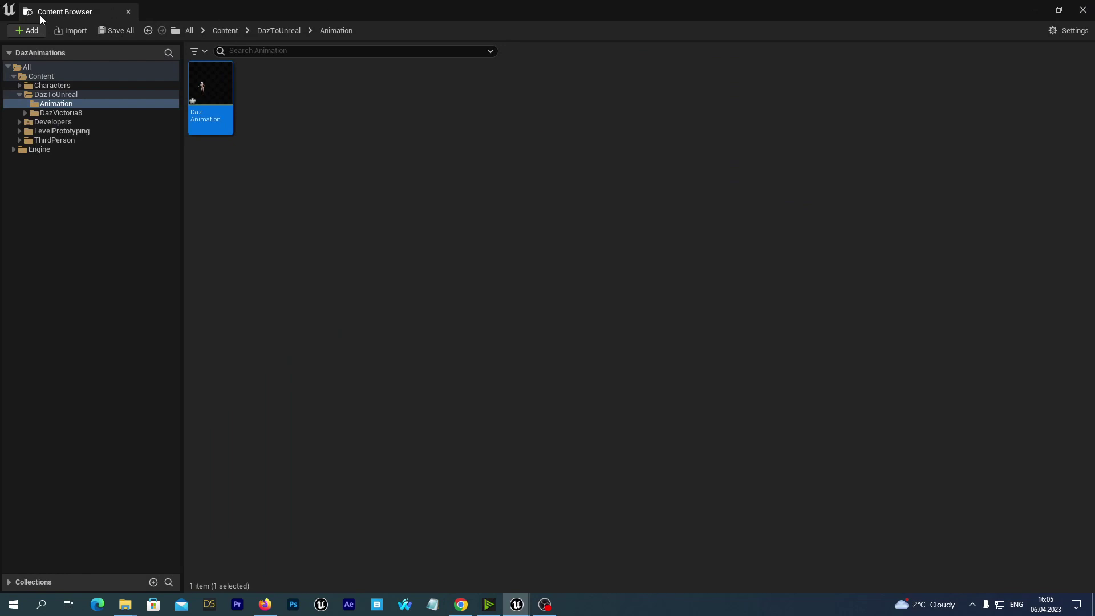
left_click(119, 31)
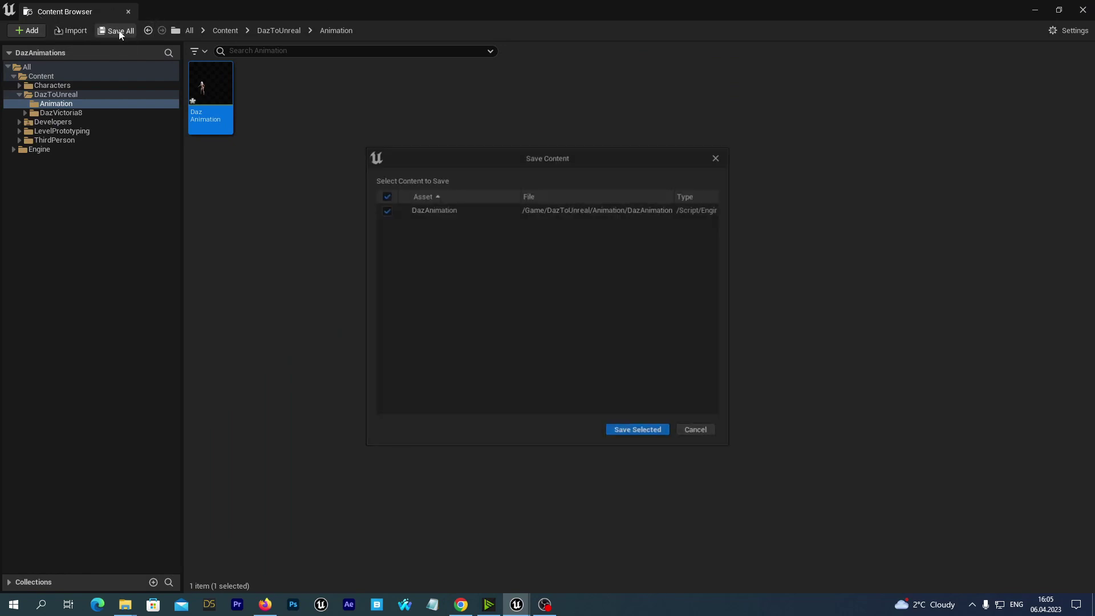
left_click(625, 430)
left_click(1084, 10)
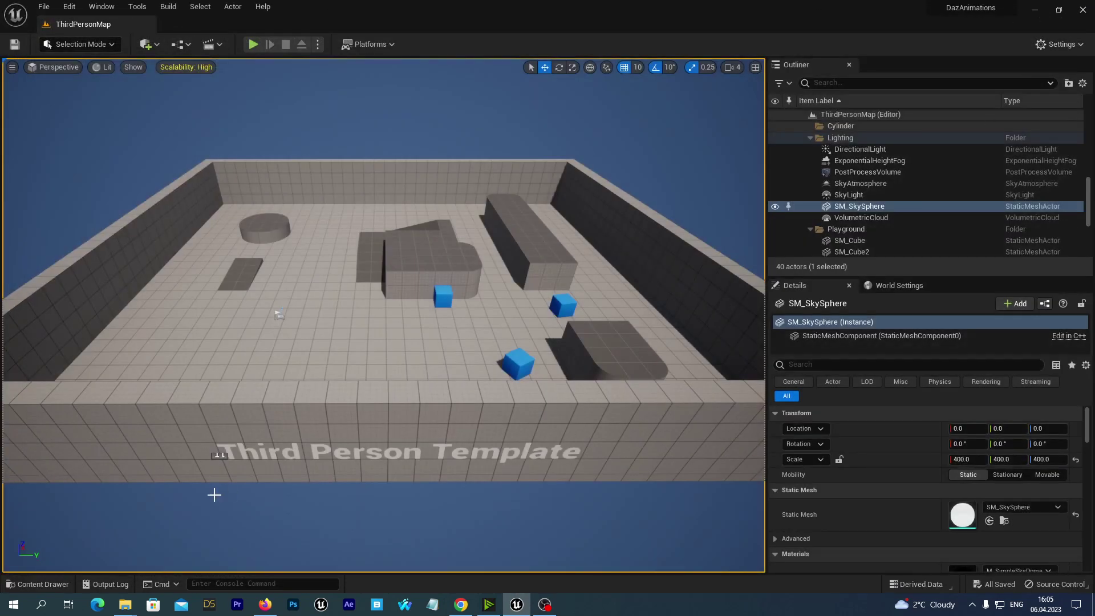
Step: Drag Daz Animation from the Animation folder into the level near the blocks
left_click(37, 584)
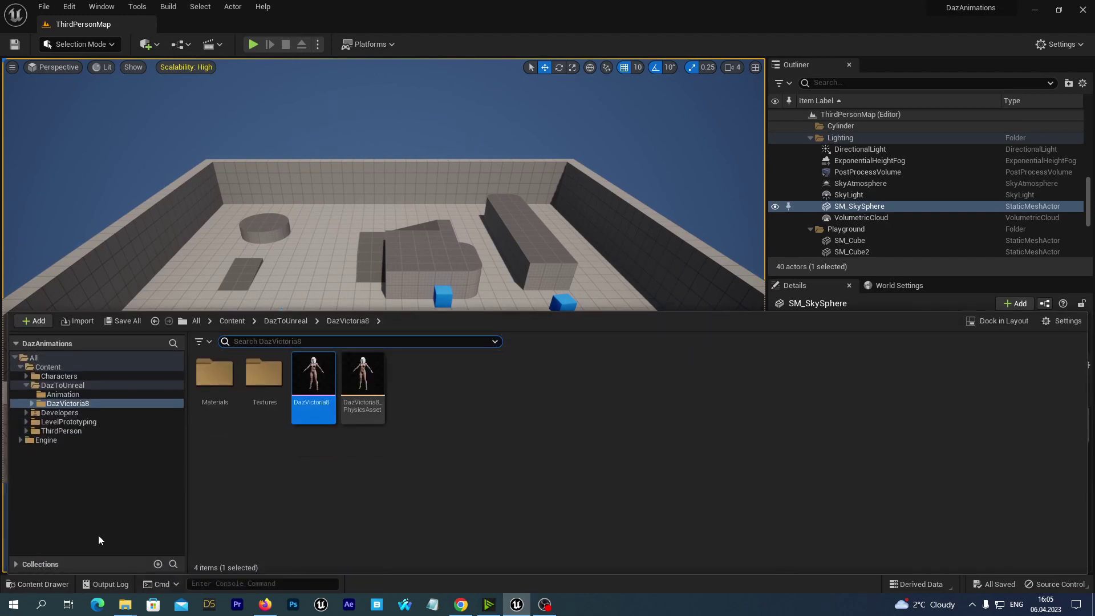
left_click(63, 394)
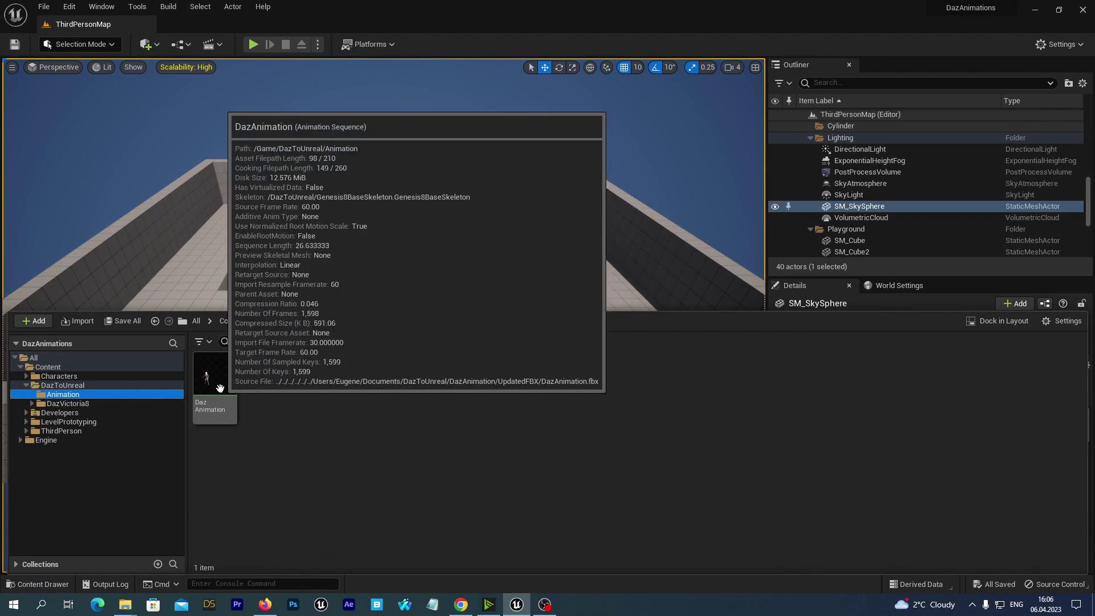
left_click_drag(215, 377, 318, 251)
scroll(320, 283, "up", 5)
scroll(323, 285, "up", 3)
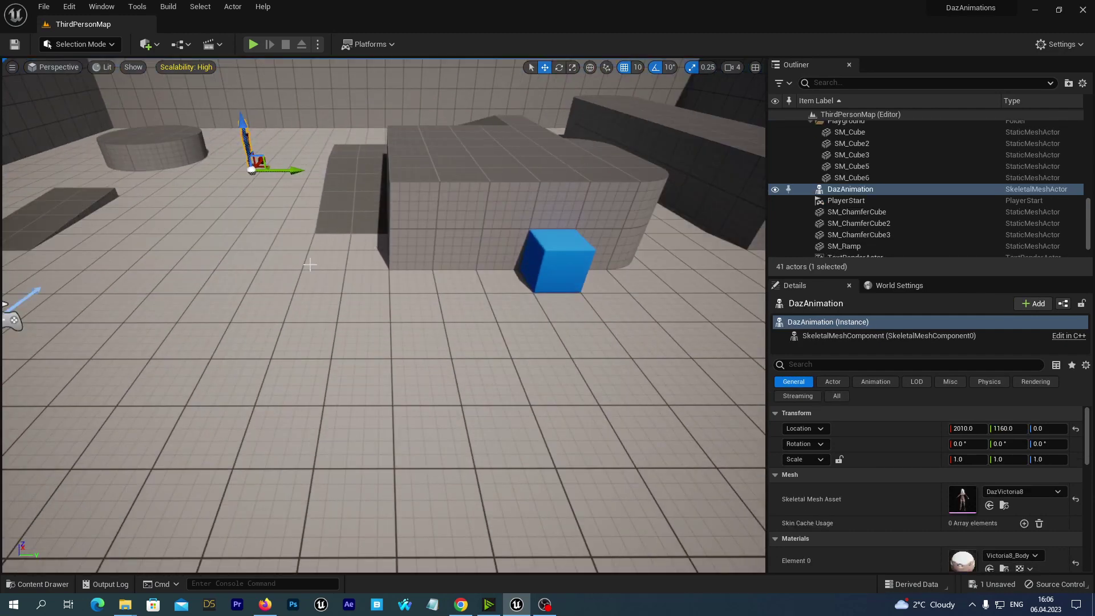
scroll(309, 265, "up", 3)
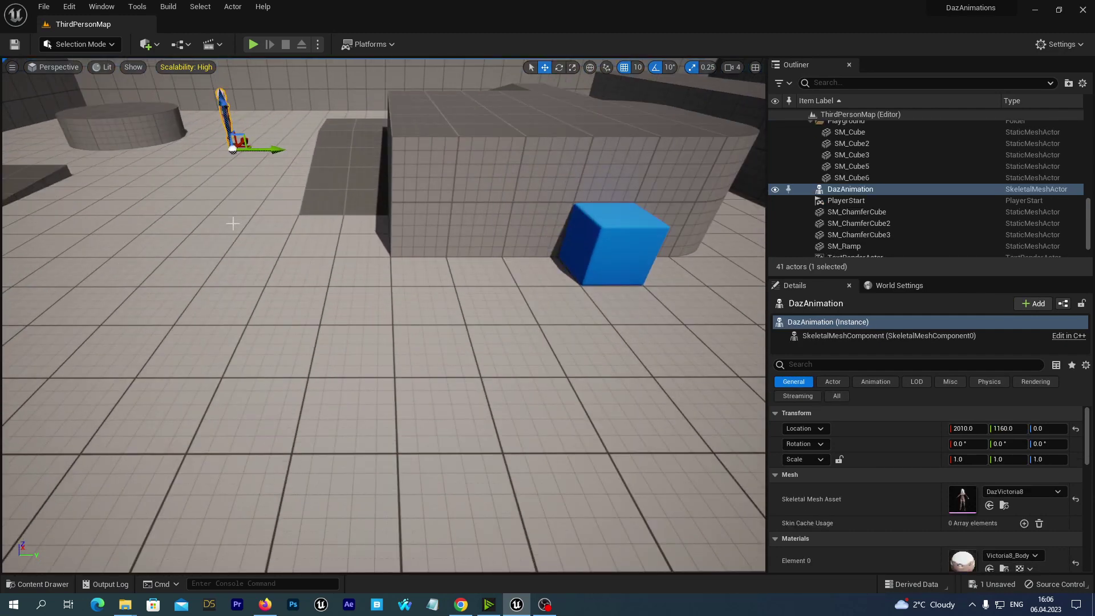
Step: Rotate the placed character 90 degrees around the vertical axis
left_click(558, 67)
left_click_drag(283, 155, 299, 149)
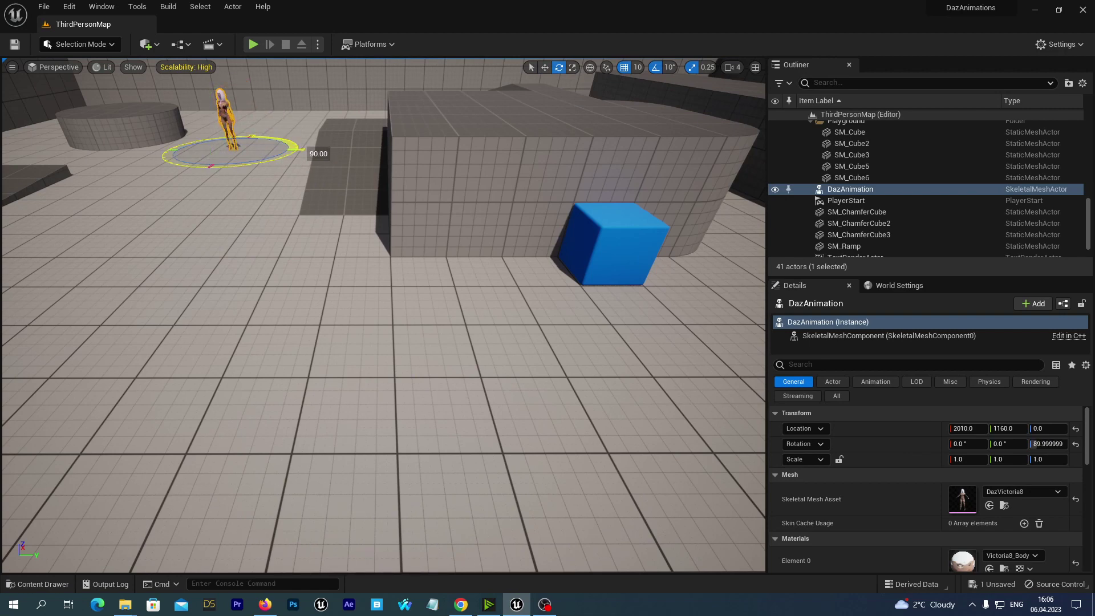
middle_click_drag(229, 321, 206, 241)
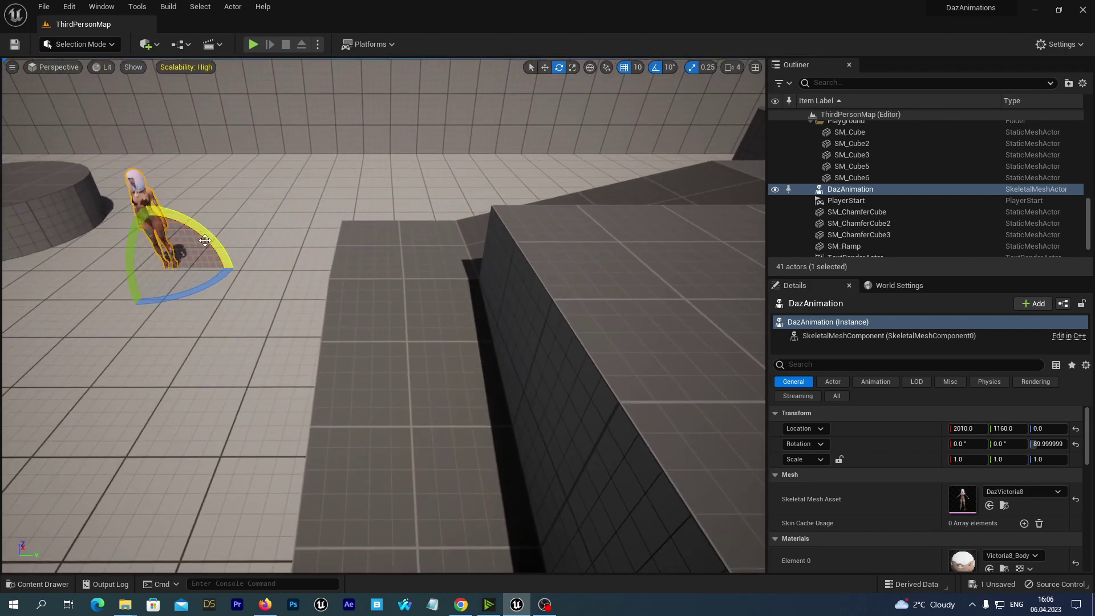
Step: Set grid snap to 1 and raise the DazAnimation character to Location Z 4.0
left_click(545, 69)
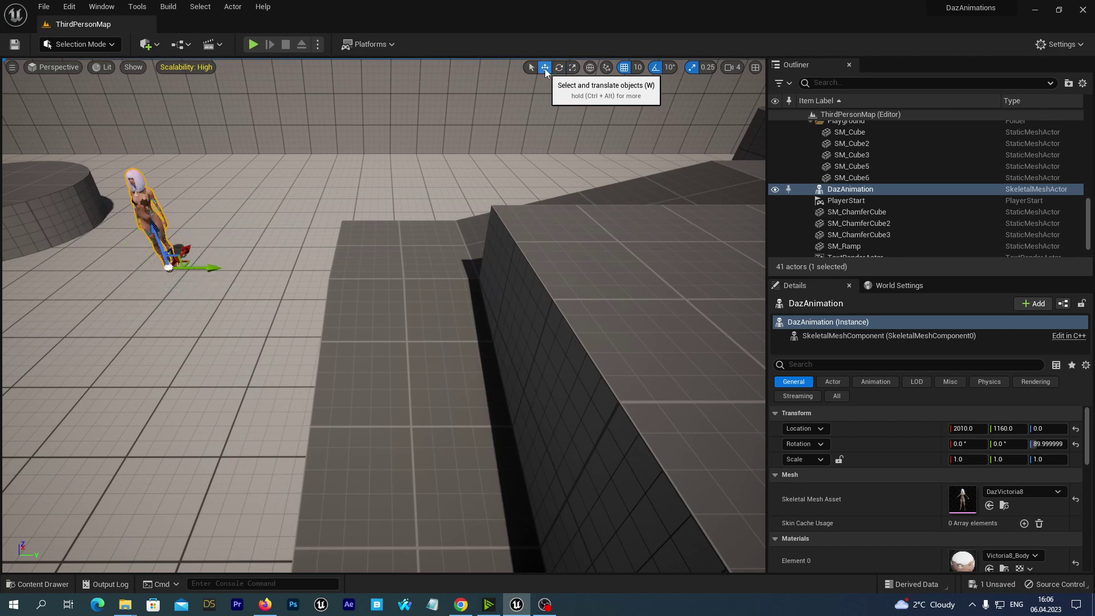
left_click(637, 70)
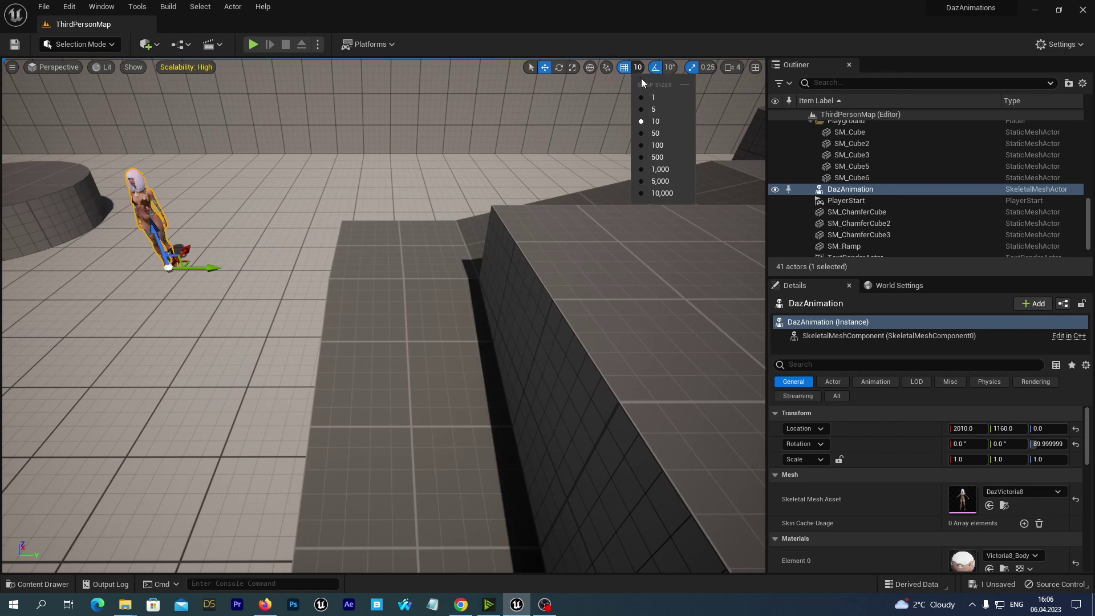
left_click(642, 98)
scroll(223, 260, "up", 5)
key("f")
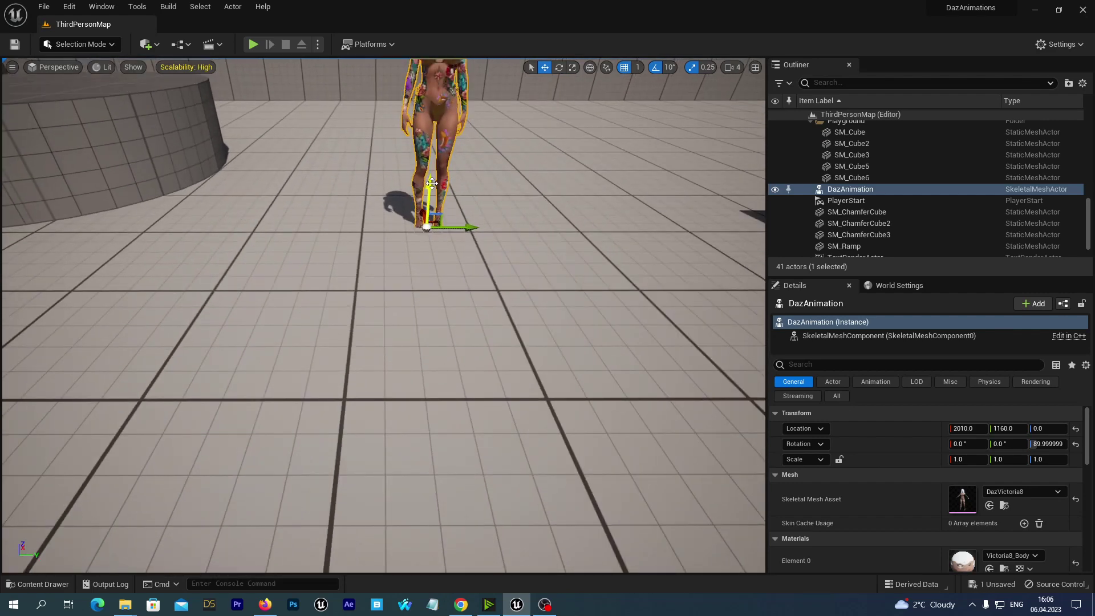
left_click_drag(431, 184, 432, 179)
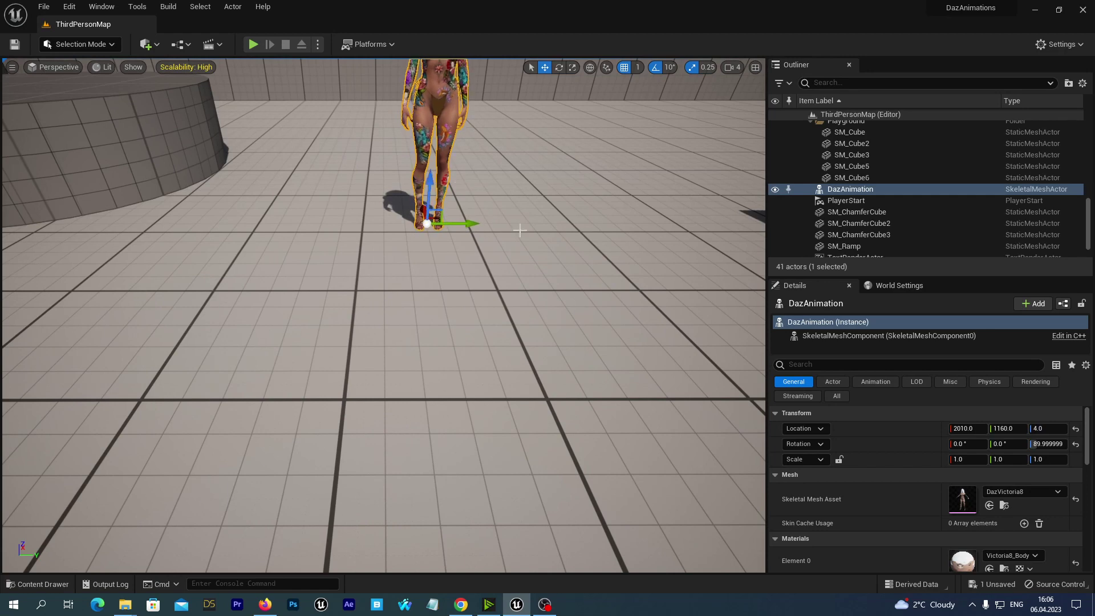
right_click_drag(532, 247, 532, 205)
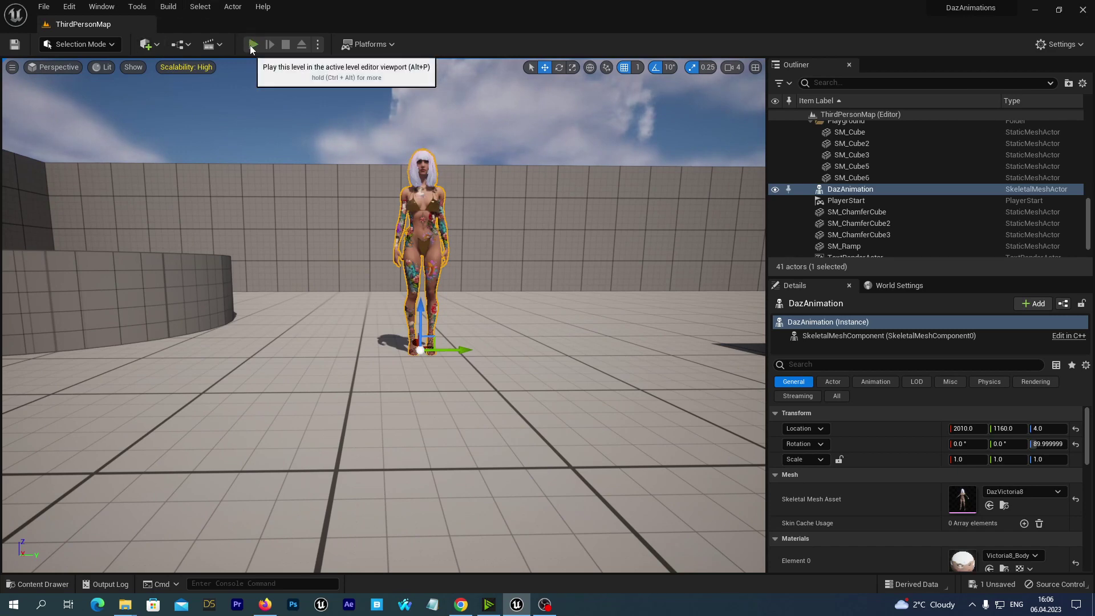
Step: Play ThirdPersonMap and walk the mannequin around and beside the animating DazAnimation character
left_click(252, 45)
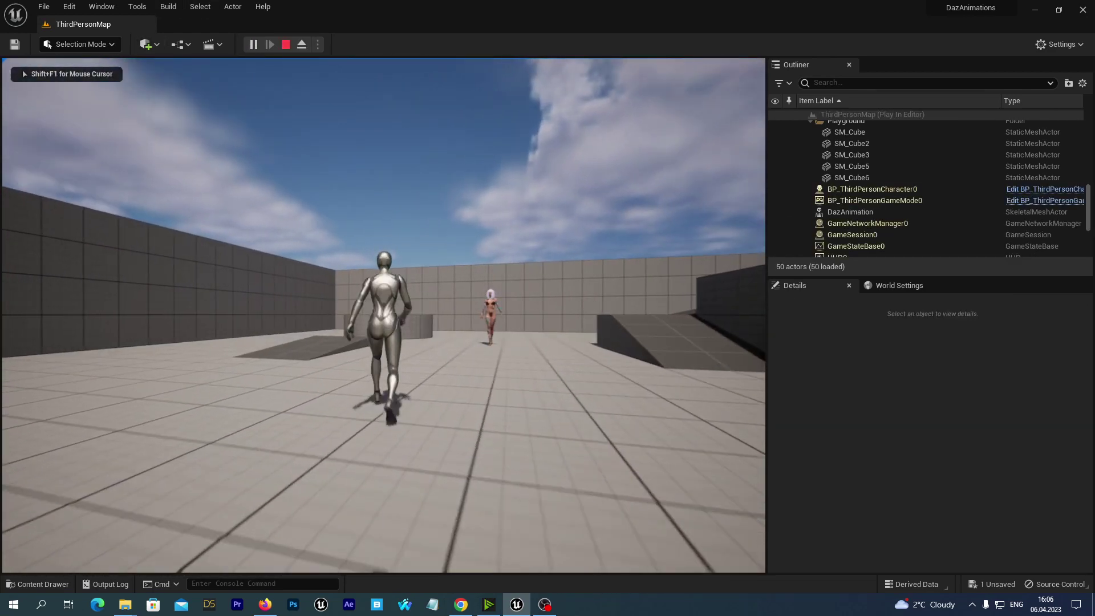
key("w")
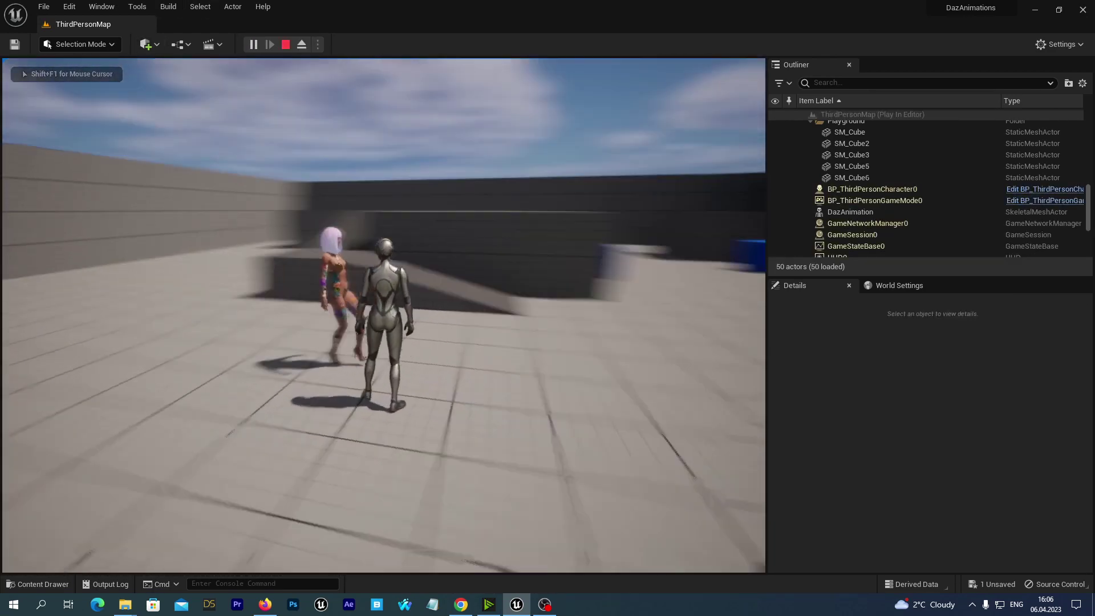
key("w")
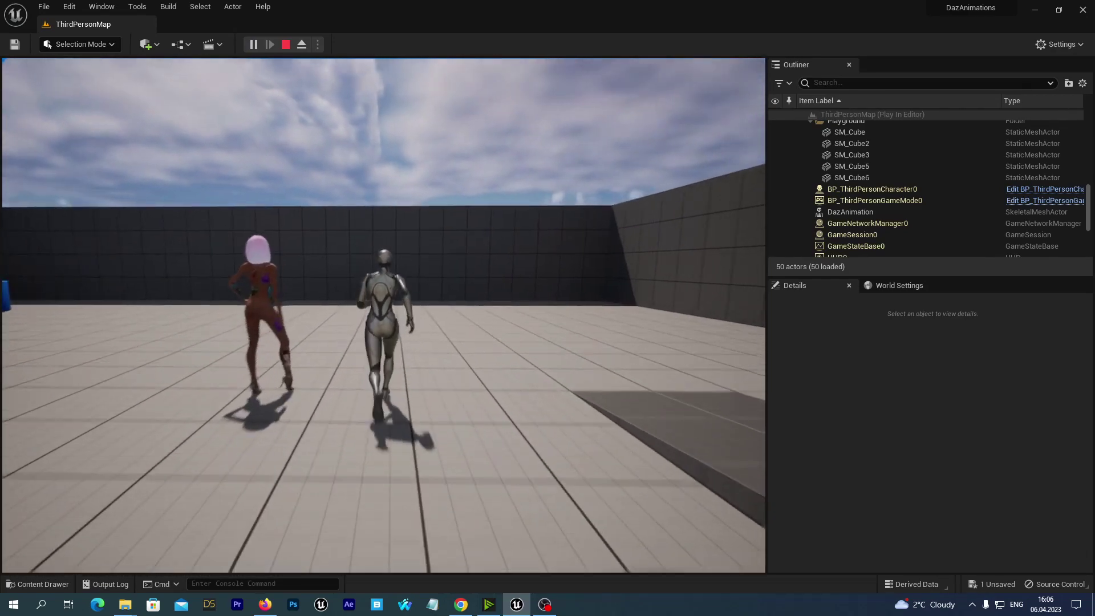
key("w")
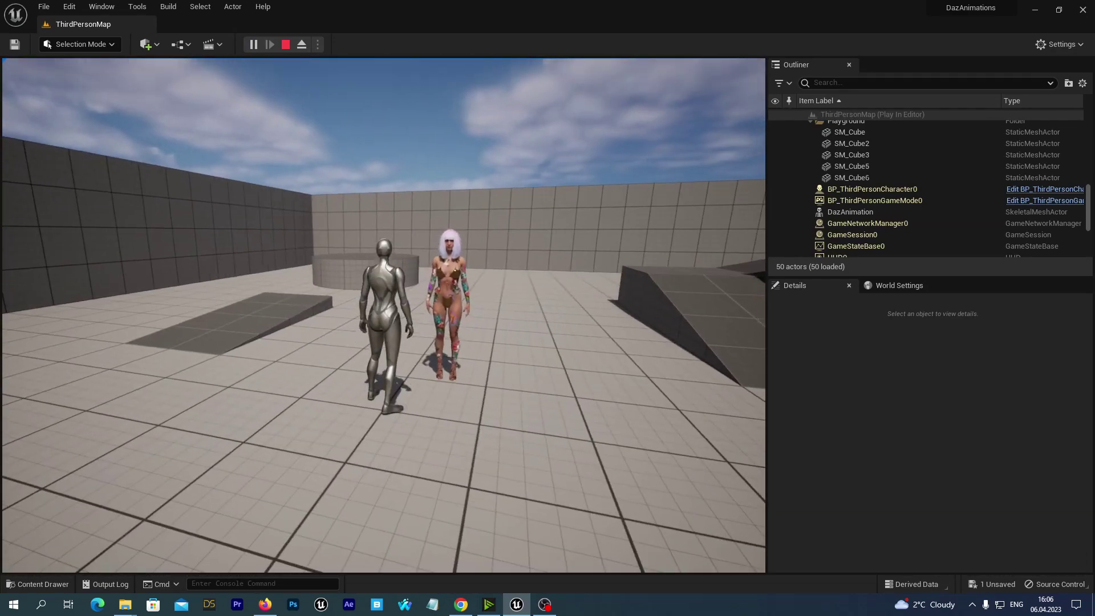
key("w")
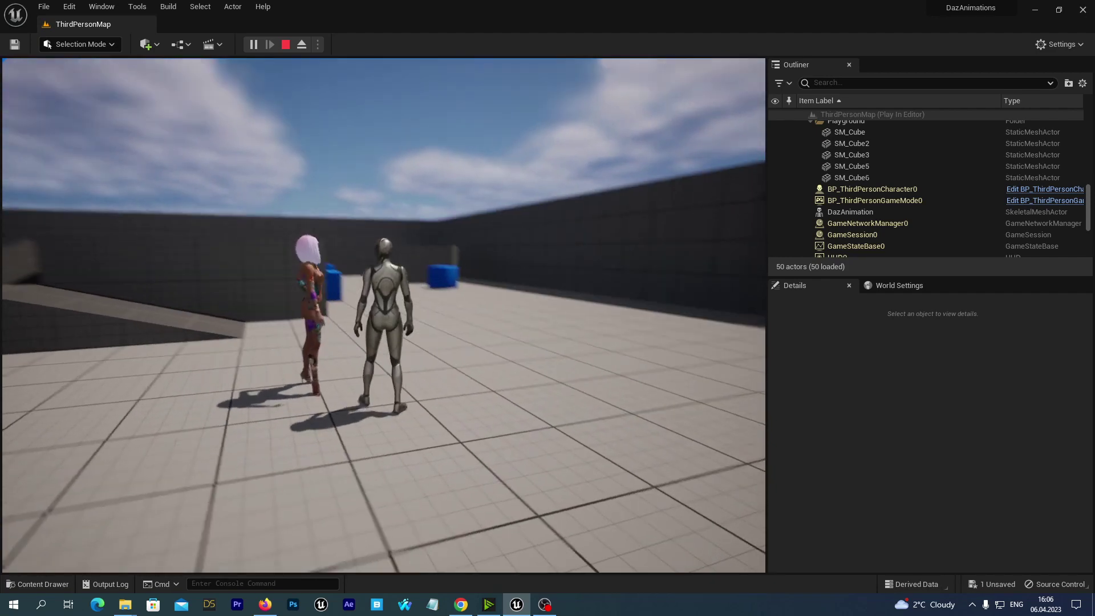
key("w")
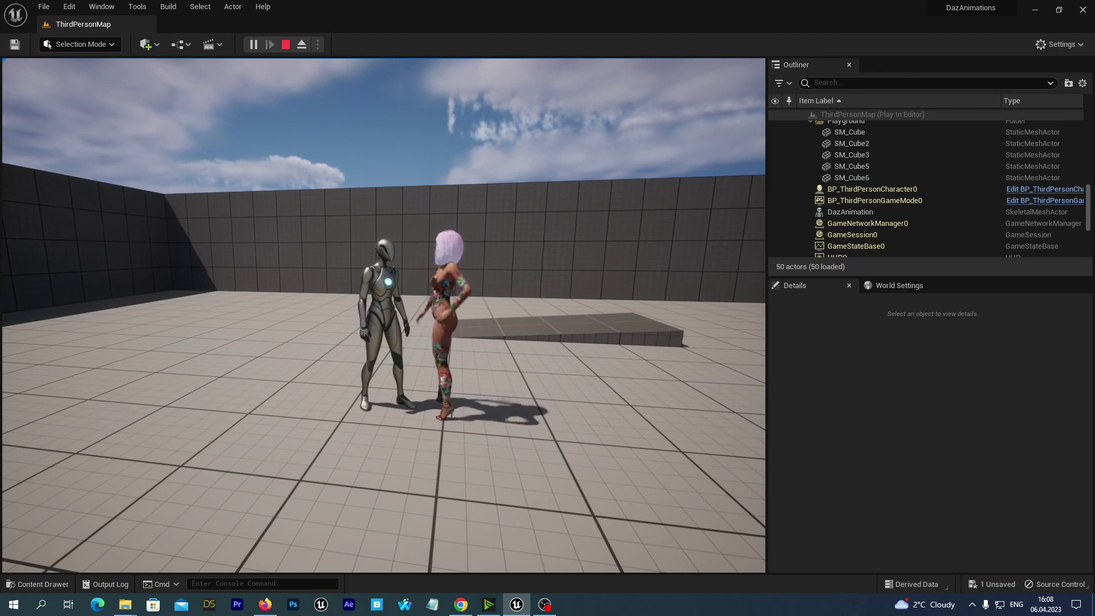
key("w")
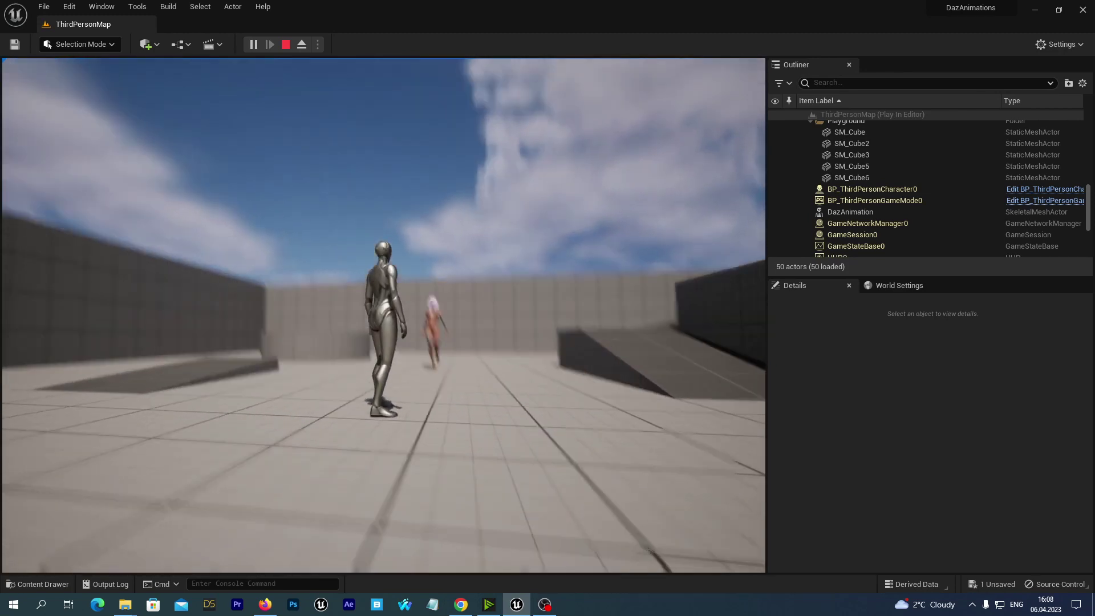
key("w")
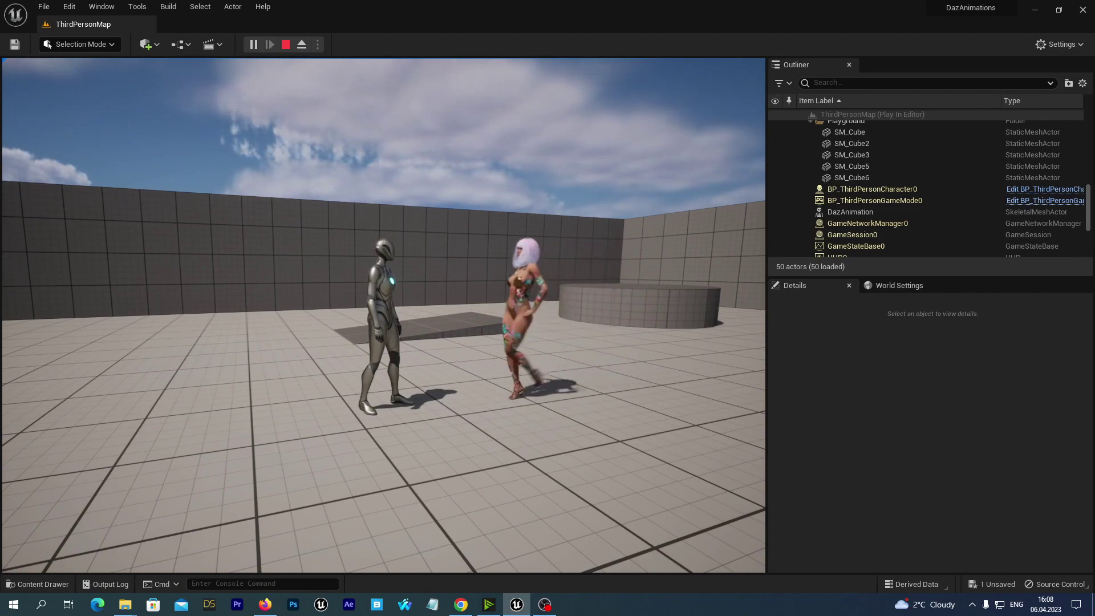
key("w")
key("w")
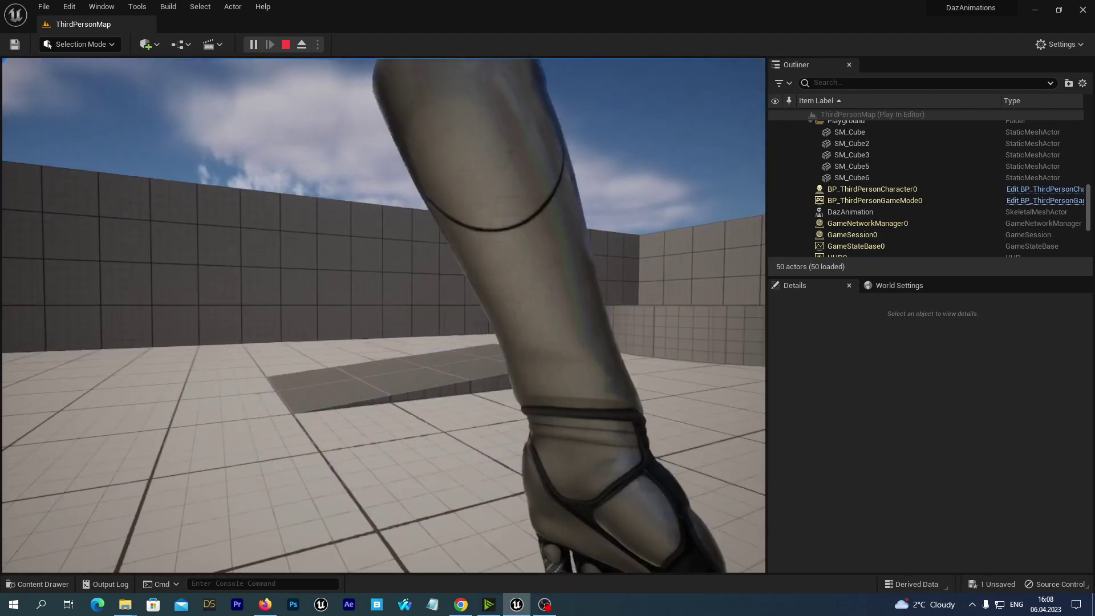